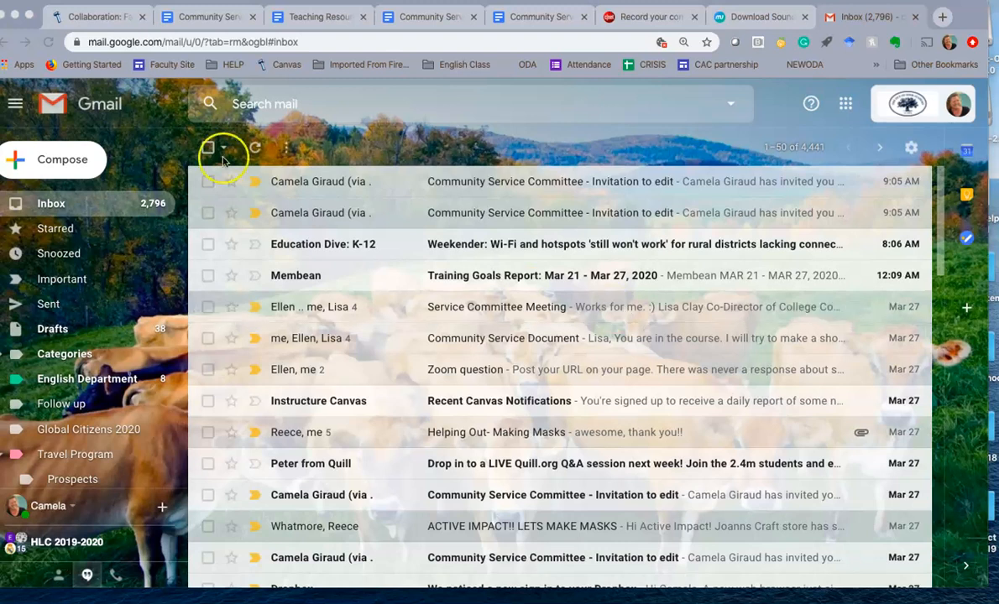
Switch from Gmail to Canvas and open the Honors American Literature course from the dashboard
click(88, 16)
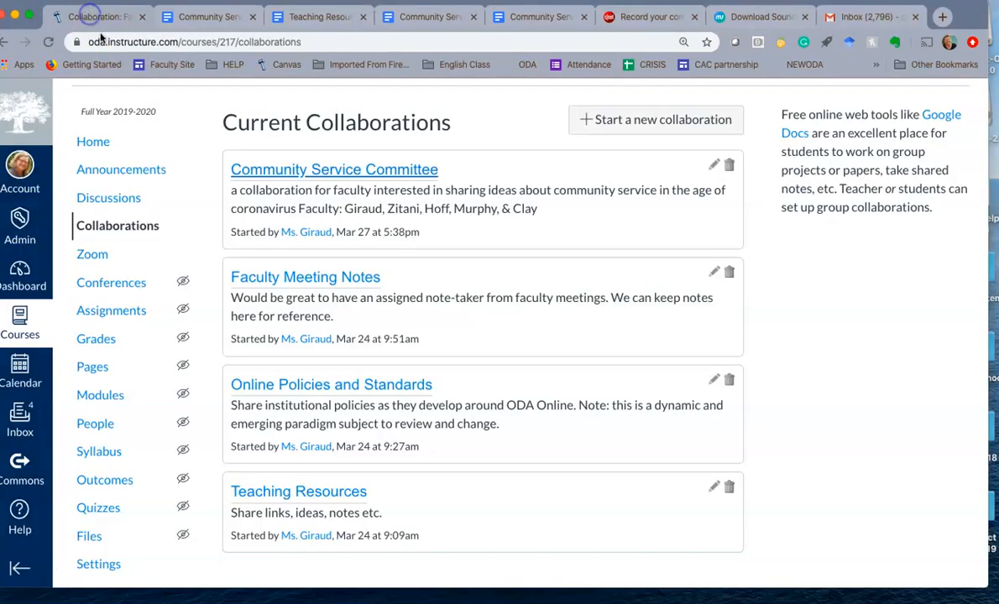
click(21, 270)
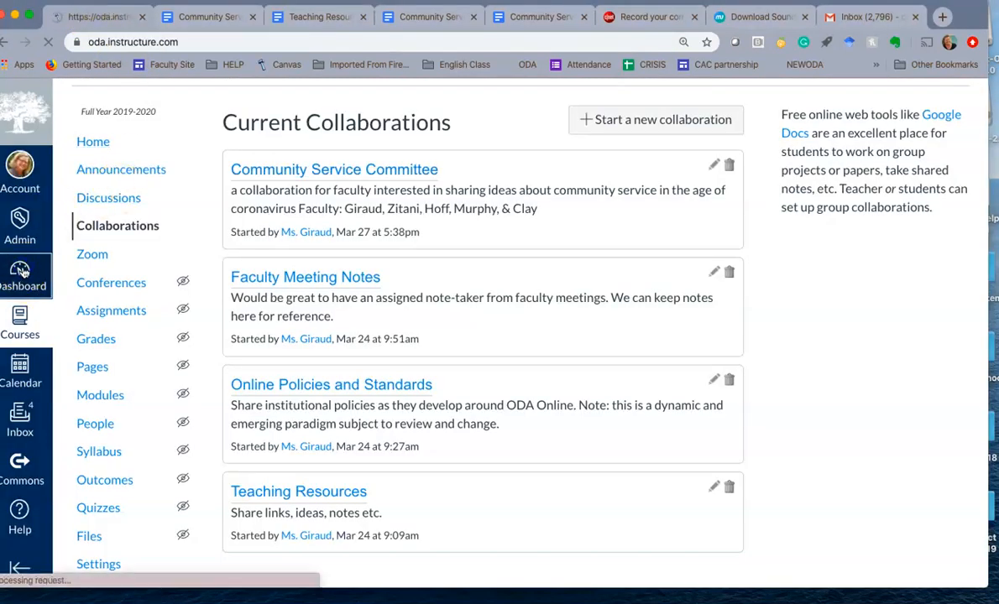
click(225, 298)
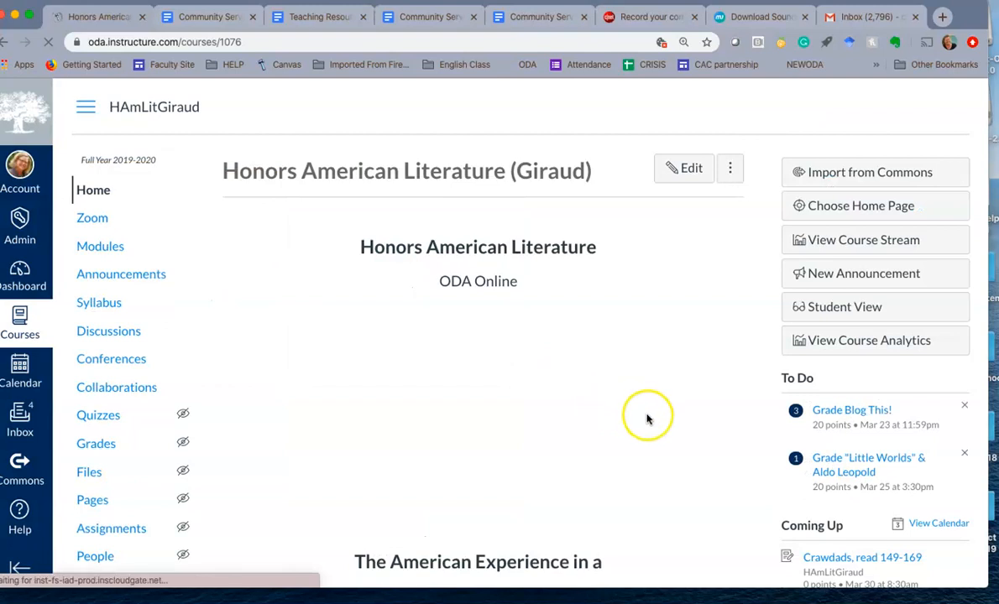
Open the Week of 3/23-3/27 summary from the course home page and review its assignments and feedback sections
scroll(646, 419, down, 5)
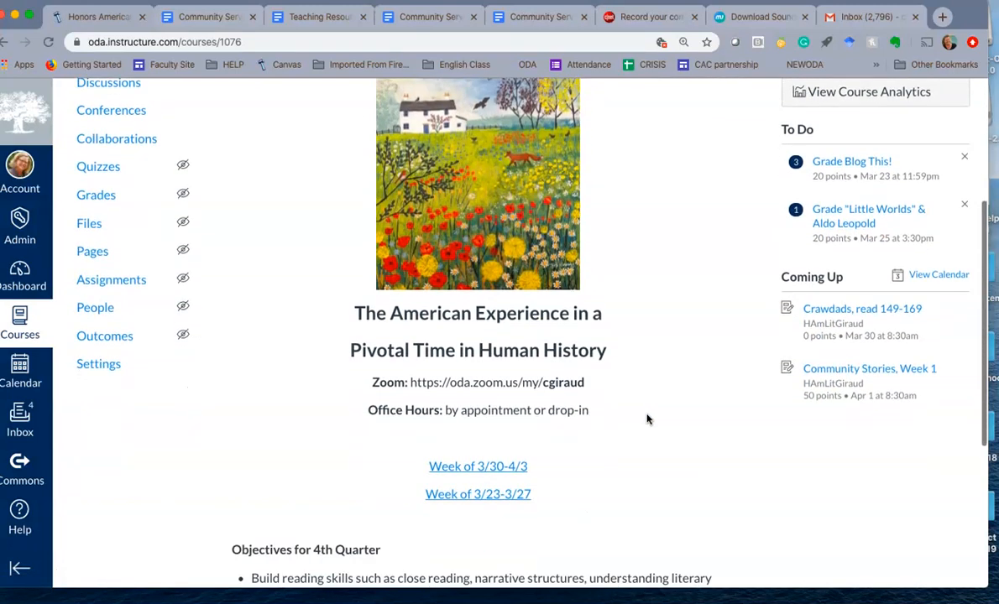
scroll(647, 419, down, 3)
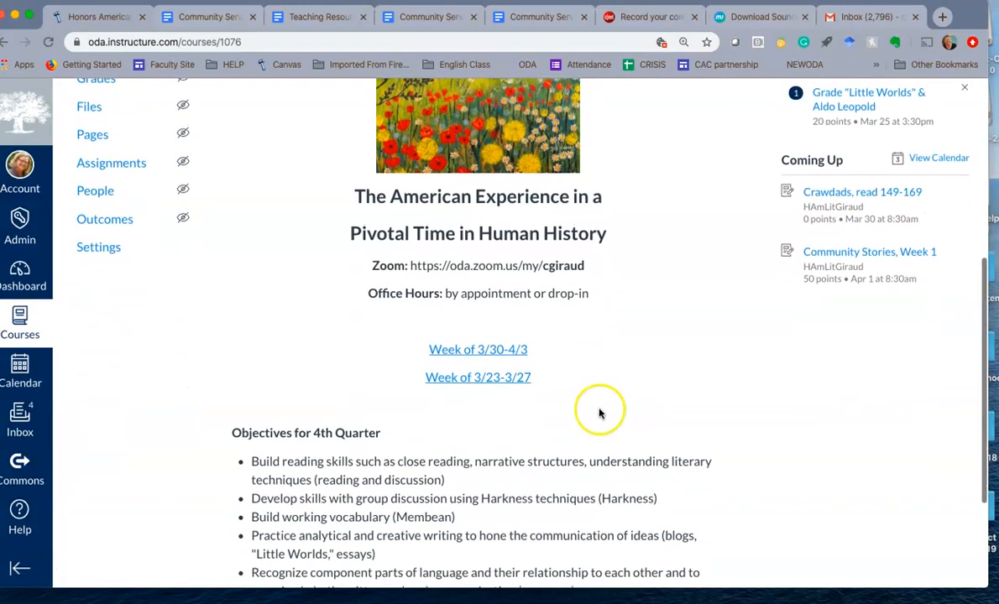
click(524, 380)
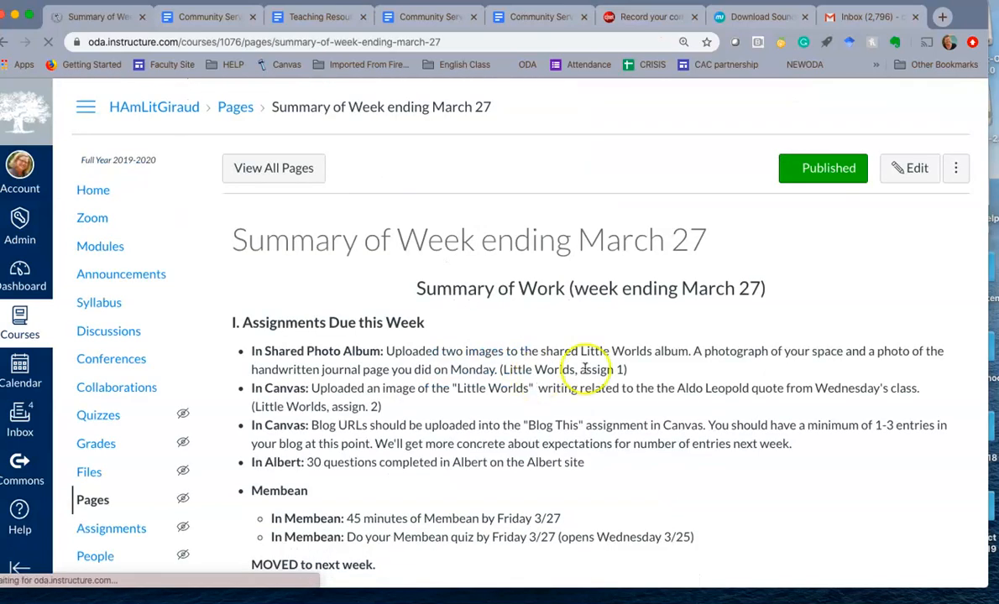
scroll(685, 403, down, 1)
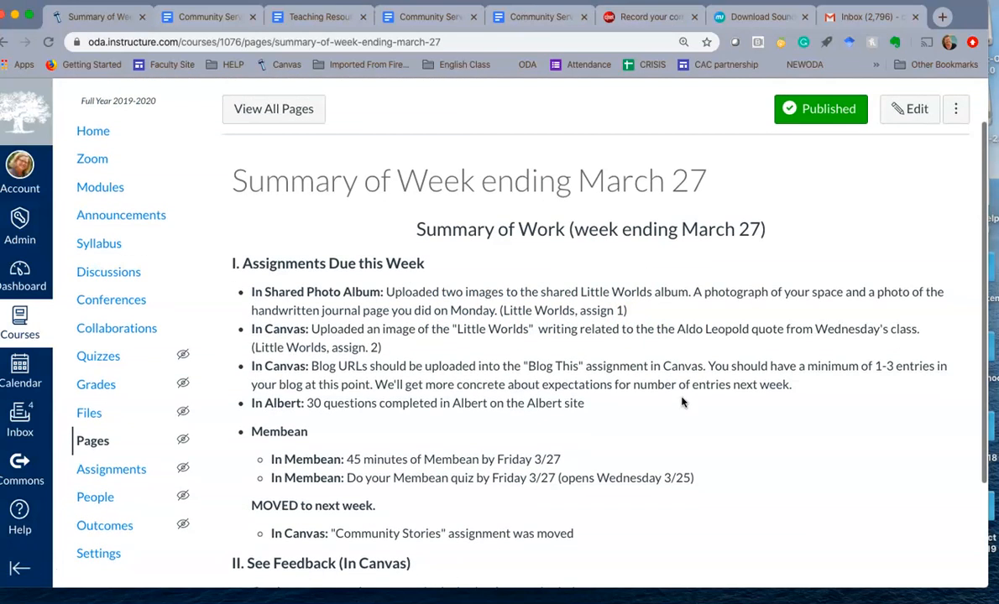
scroll(682, 402, down, 4)
scroll(682, 403, up, 2)
scroll(682, 403, up, 1)
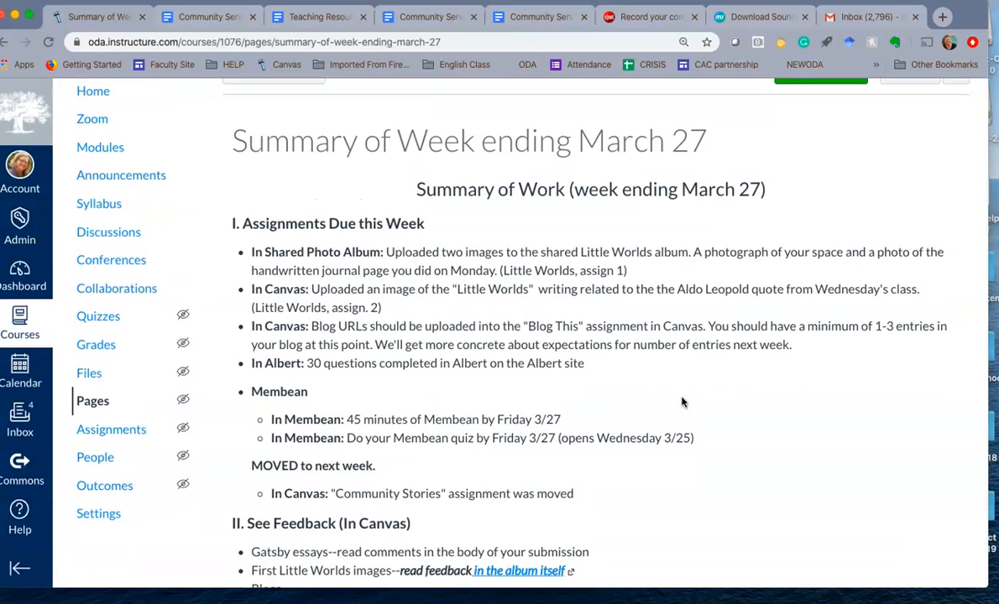
scroll(683, 403, up, 1)
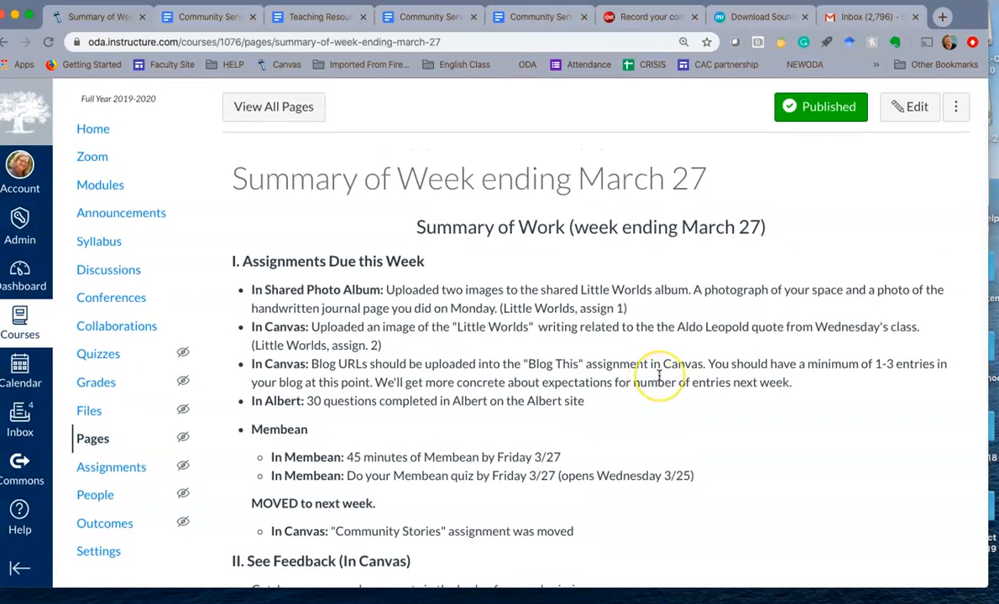
scroll(659, 375, down, 2)
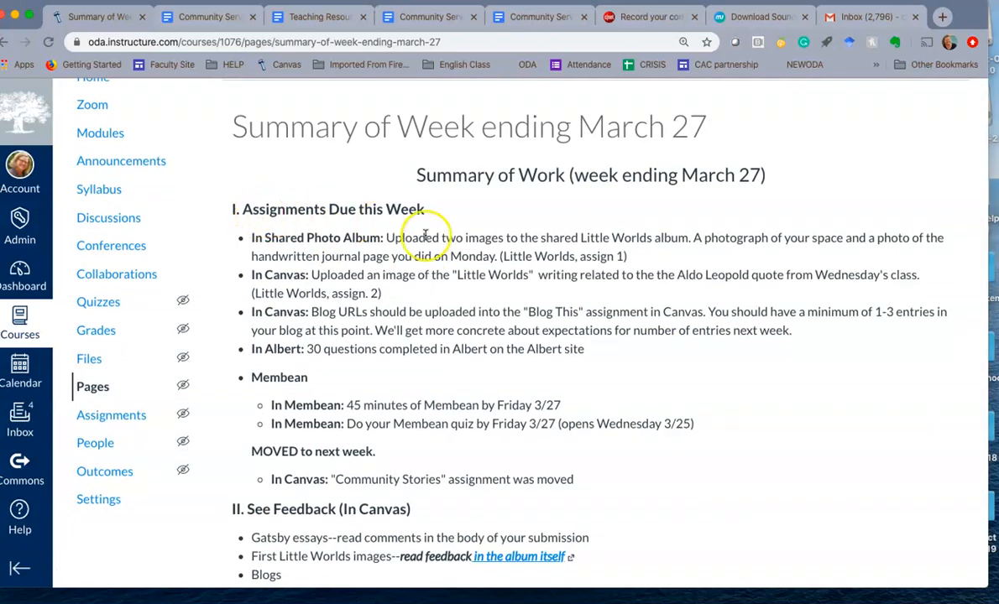
scroll(547, 328, down, 1)
scroll(546, 328, down, 1)
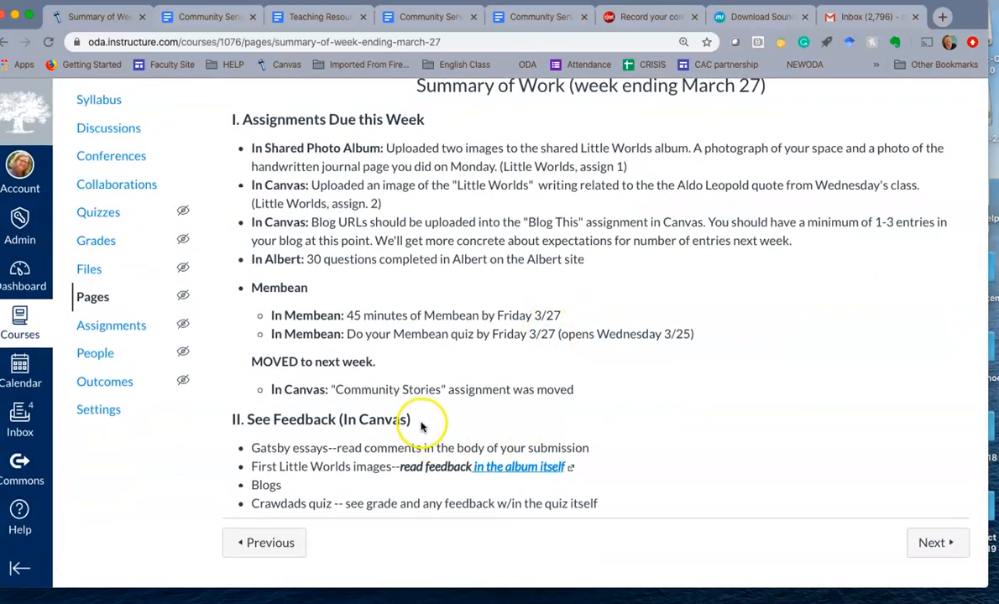
scroll(698, 386, up, 5)
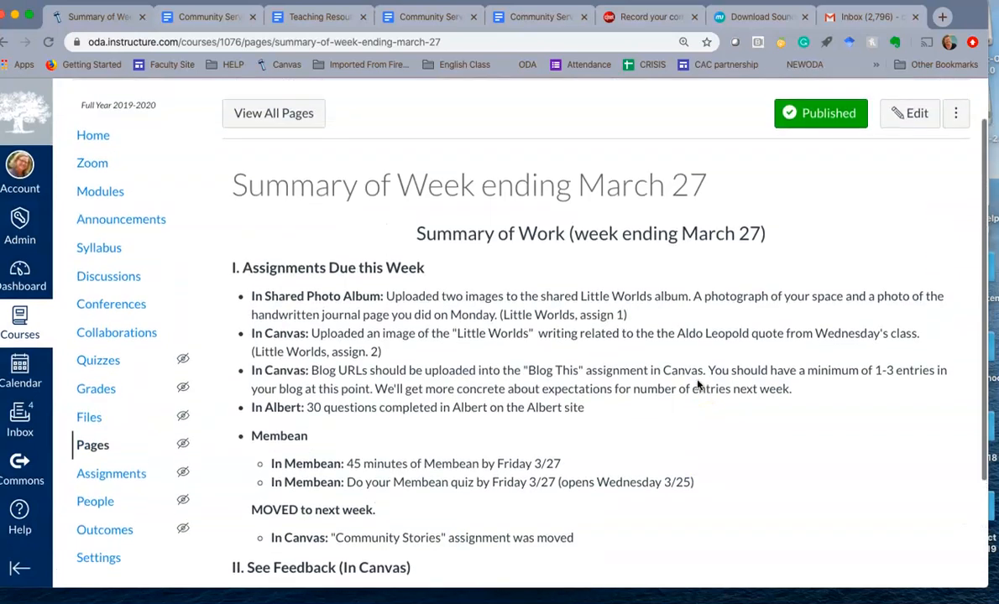
Return to the course home page and open the overview page for the Week of 3/30-4/3
click(104, 191)
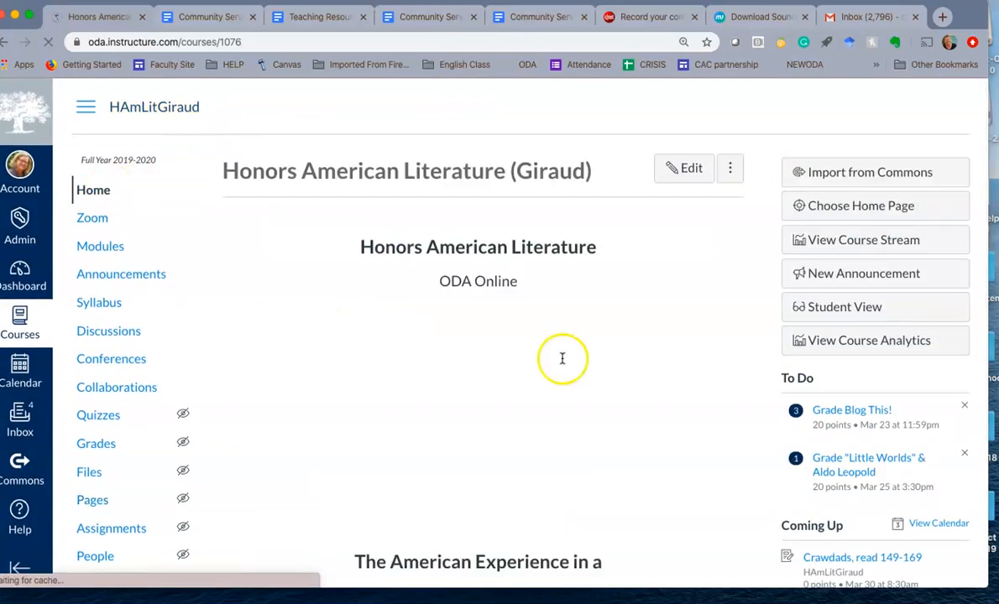
scroll(608, 411, down, 6)
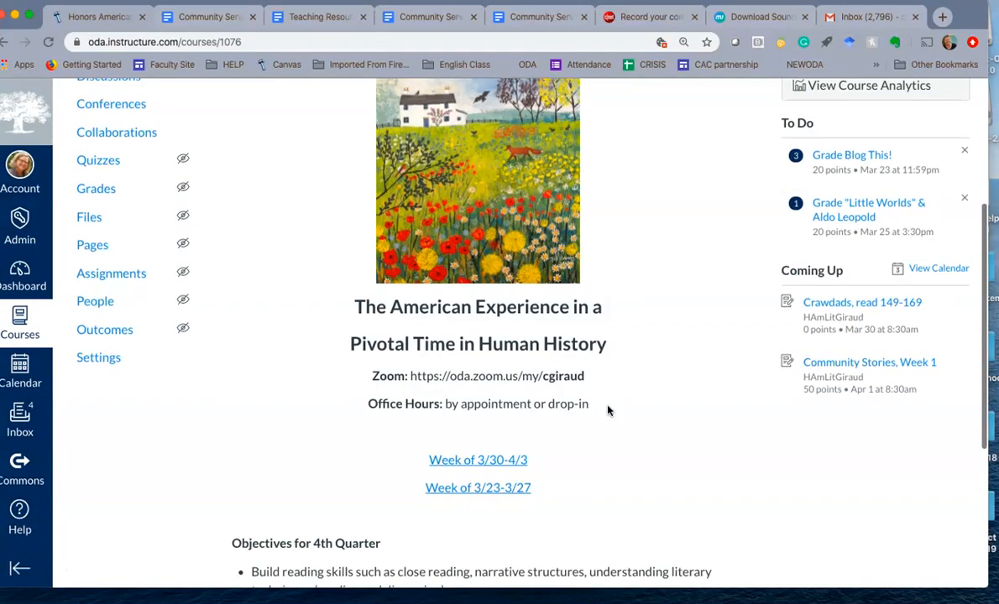
click(506, 462)
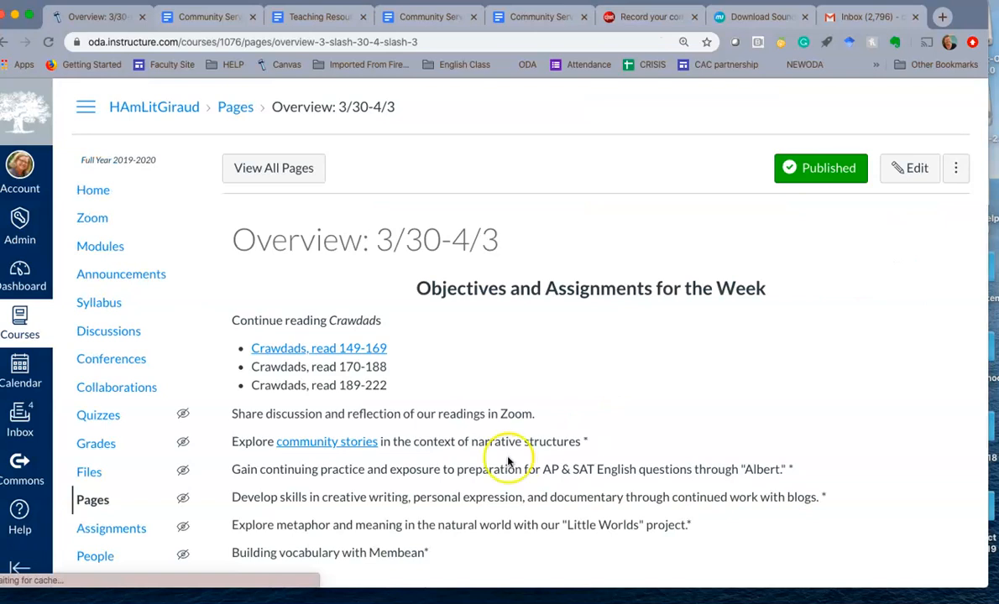
scroll(684, 352, down, 1)
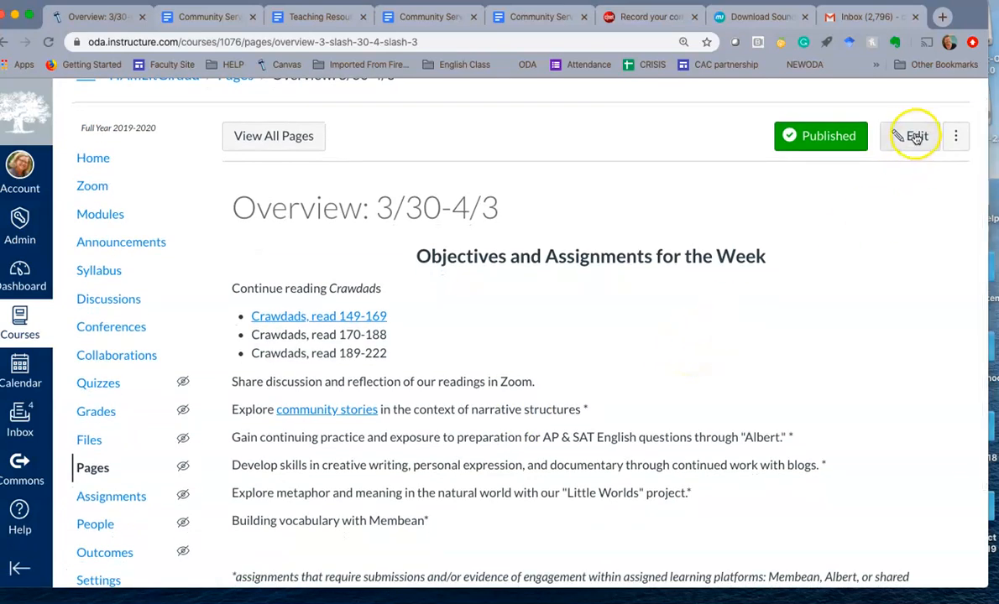
Open the Overview: 3/30-4/3 page for editing and look through its objectives and assignments text
click(914, 137)
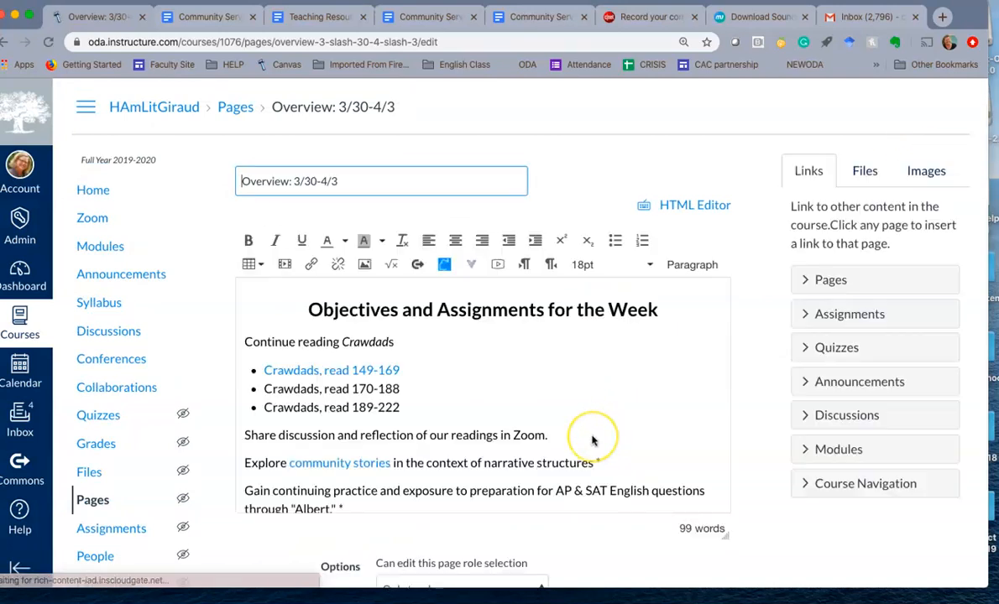
scroll(591, 438, down, 2)
click(404, 329)
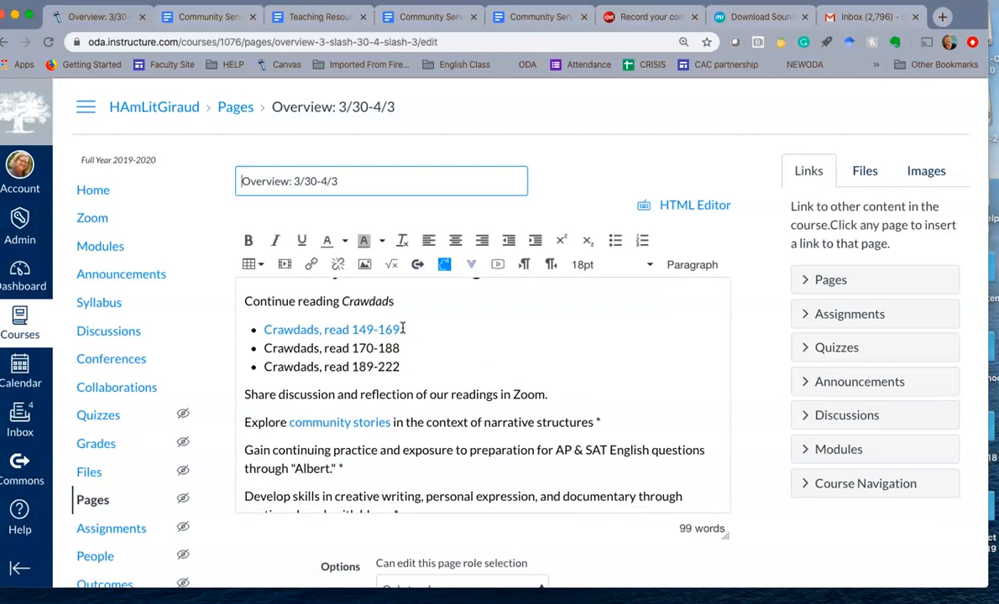
scroll(403, 329, up, 2)
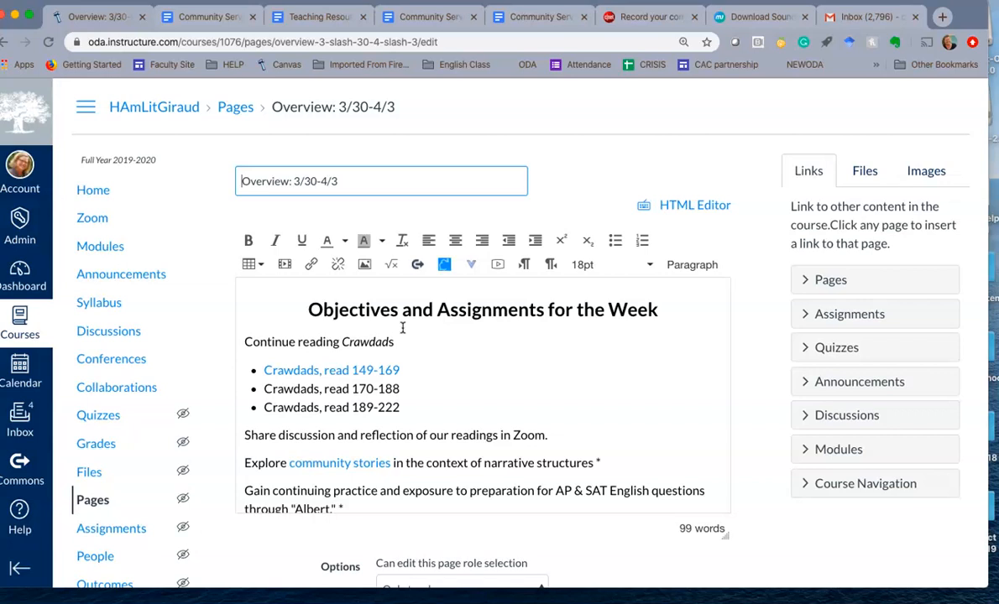
scroll(402, 328, down, 6)
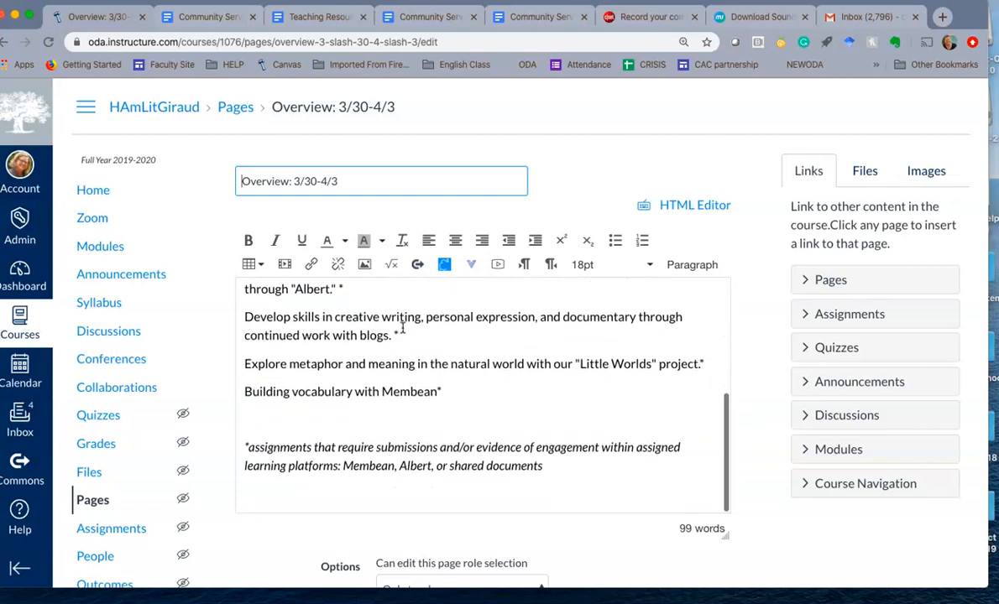
scroll(402, 328, up, 5)
scroll(402, 328, up, 1)
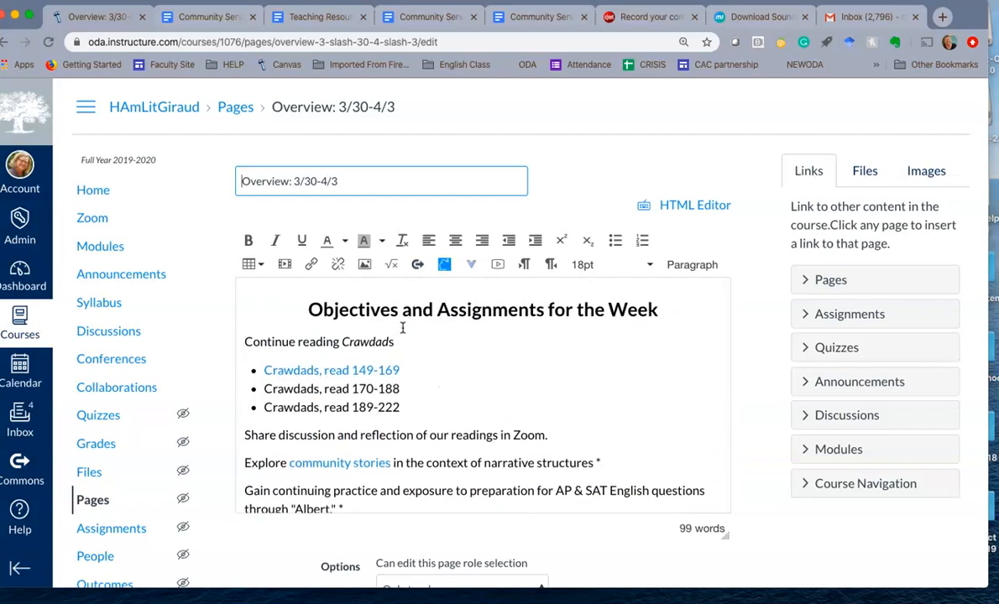
Link the "Crawdads, read 170-188" line to the existing course assignment "Crawdads, read 149-169" and save the page
drag(398, 389, 259, 388)
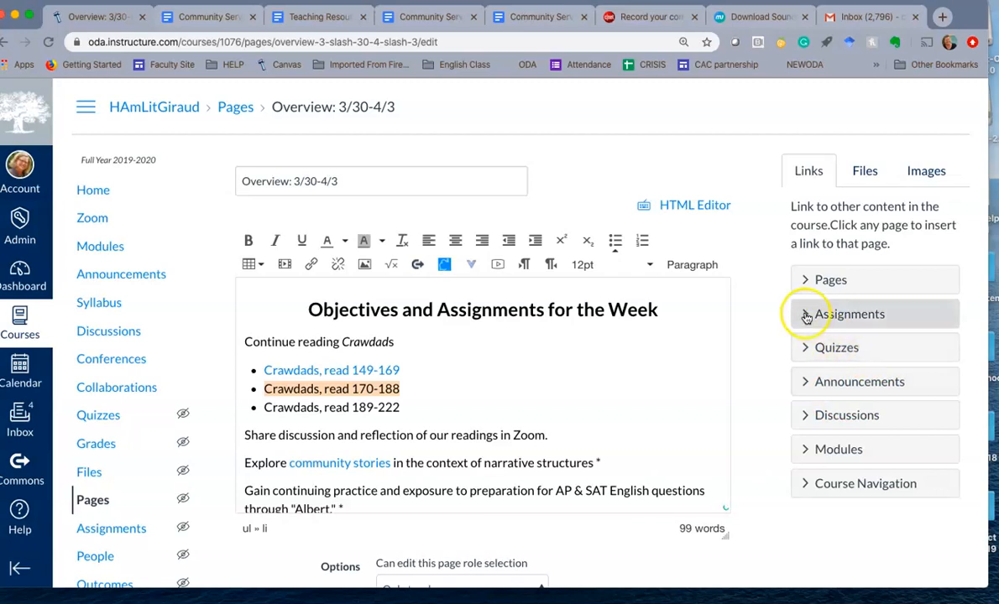
click(806, 316)
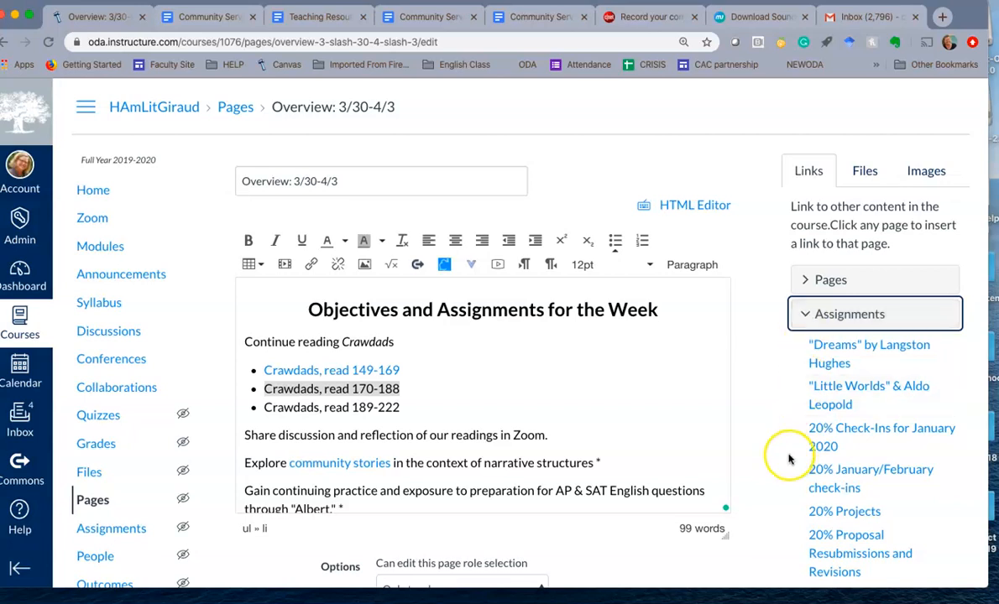
scroll(787, 458, down, 2)
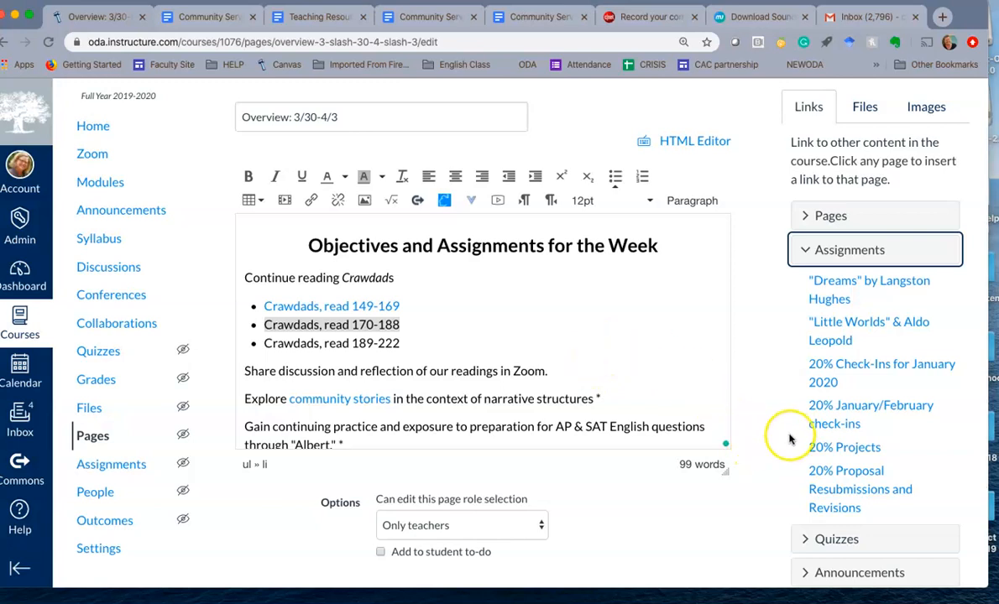
scroll(792, 435, down, 4)
scroll(865, 272, down, 2)
scroll(864, 271, down, 6)
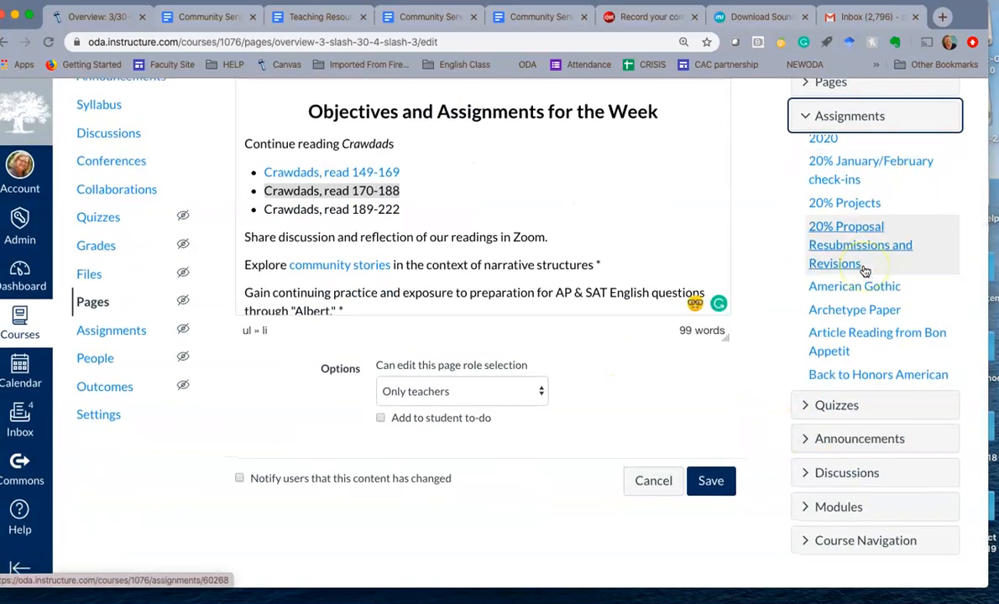
scroll(864, 272, down, 3)
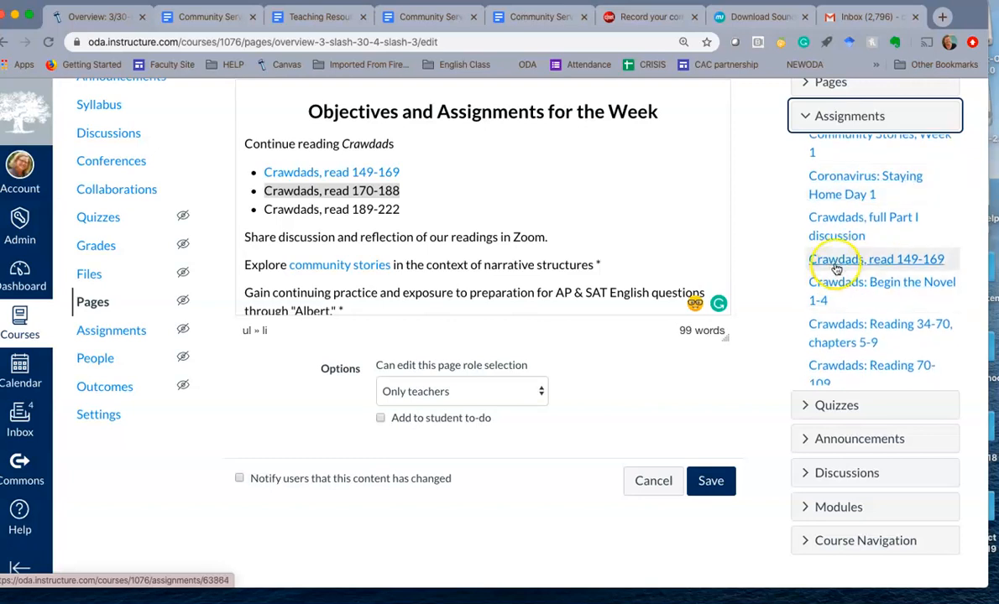
click(825, 261)
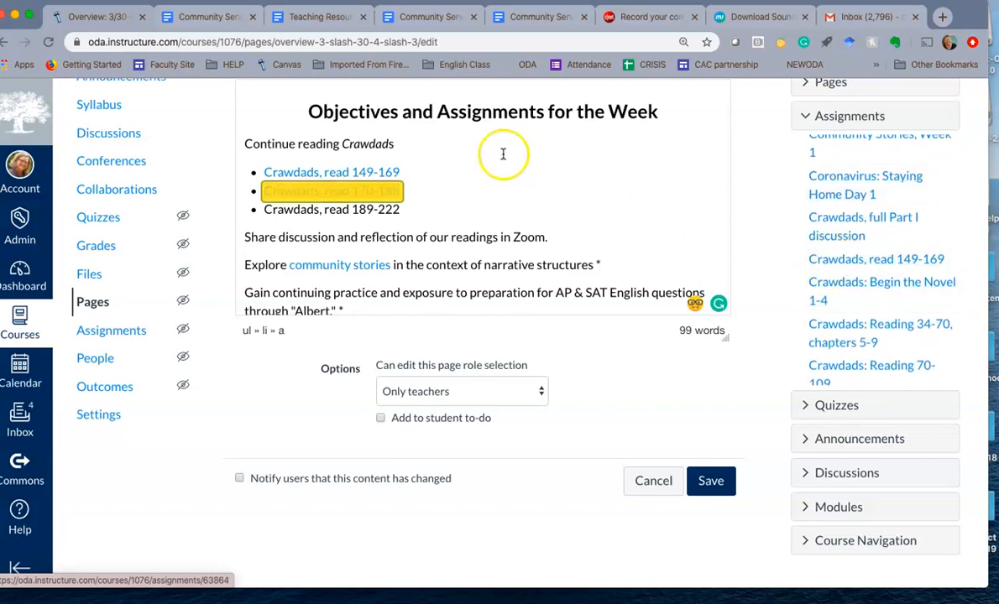
click(424, 194)
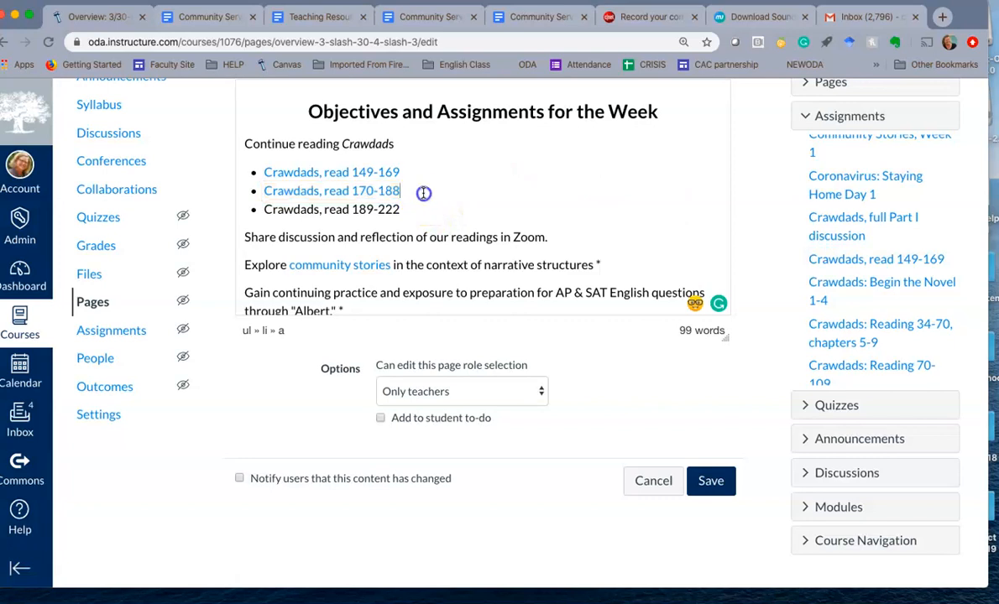
click(709, 480)
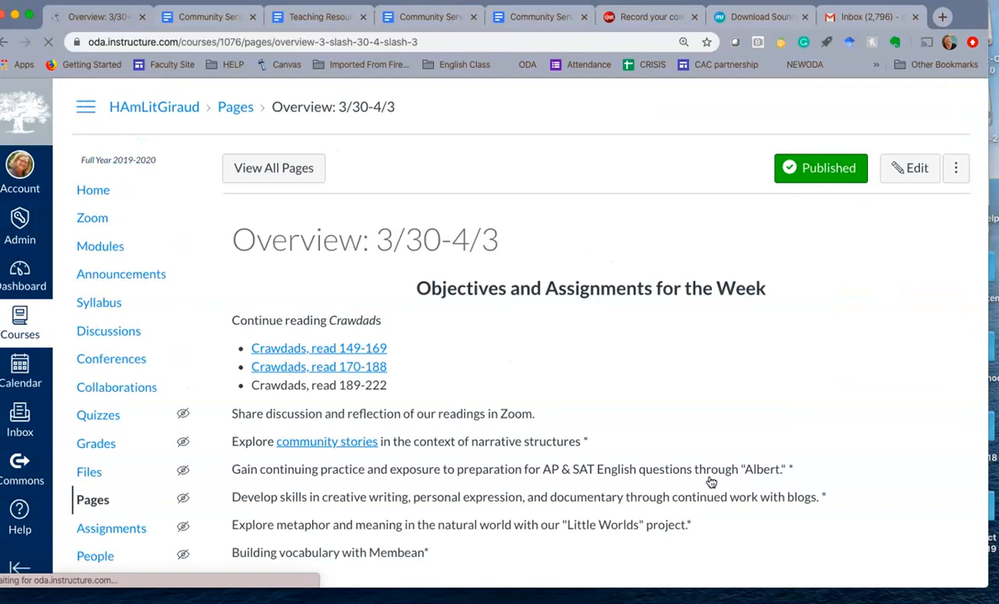
Check the saved overview page, follow its "Crawdads, read 149-169" link to view the assignment details, and return to the overview
scroll(685, 395, down, 3)
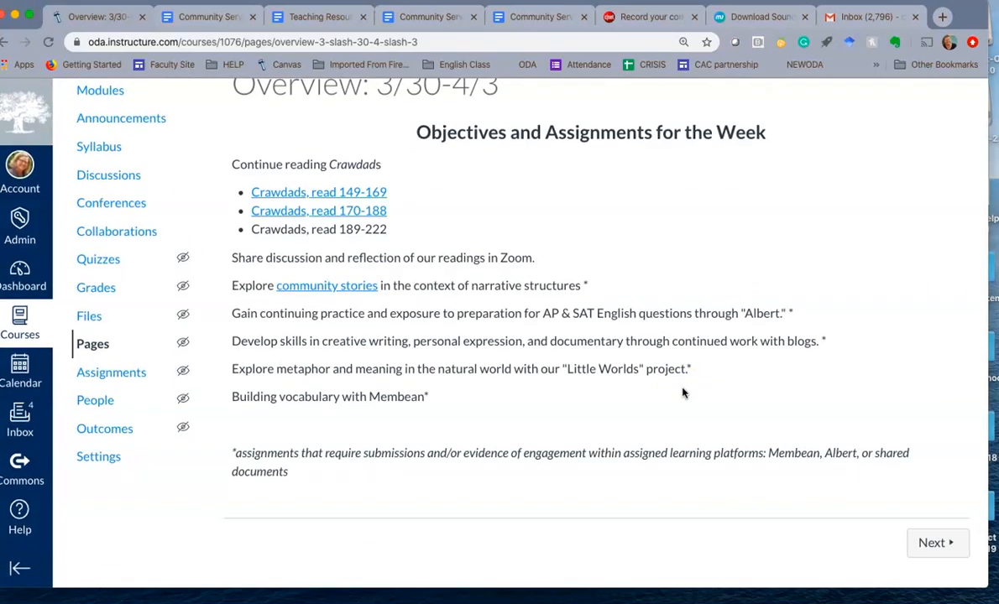
scroll(683, 392, up, 2)
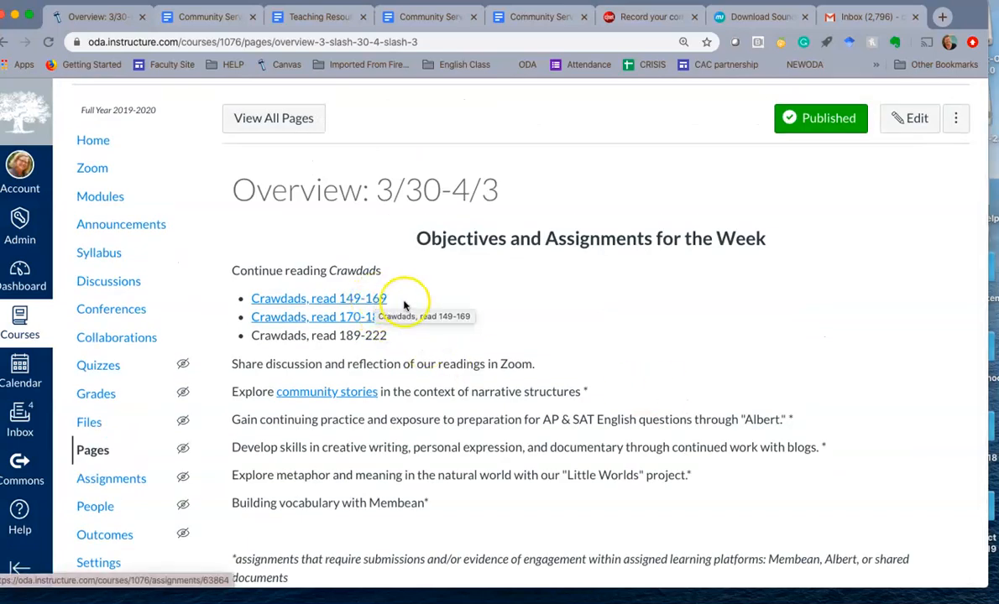
click(377, 302)
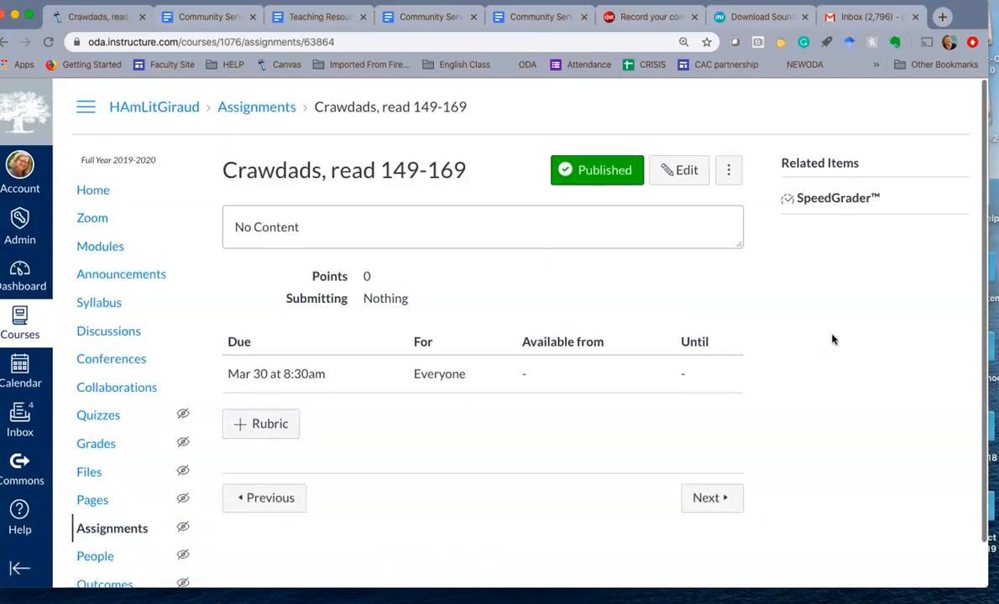
scroll(836, 340, down, 2)
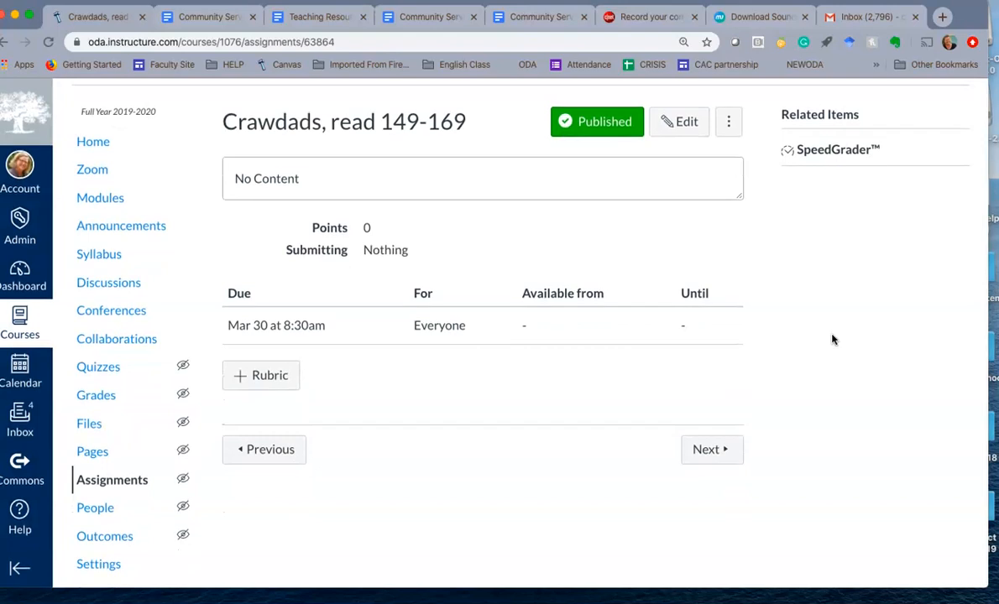
scroll(833, 339, up, 2)
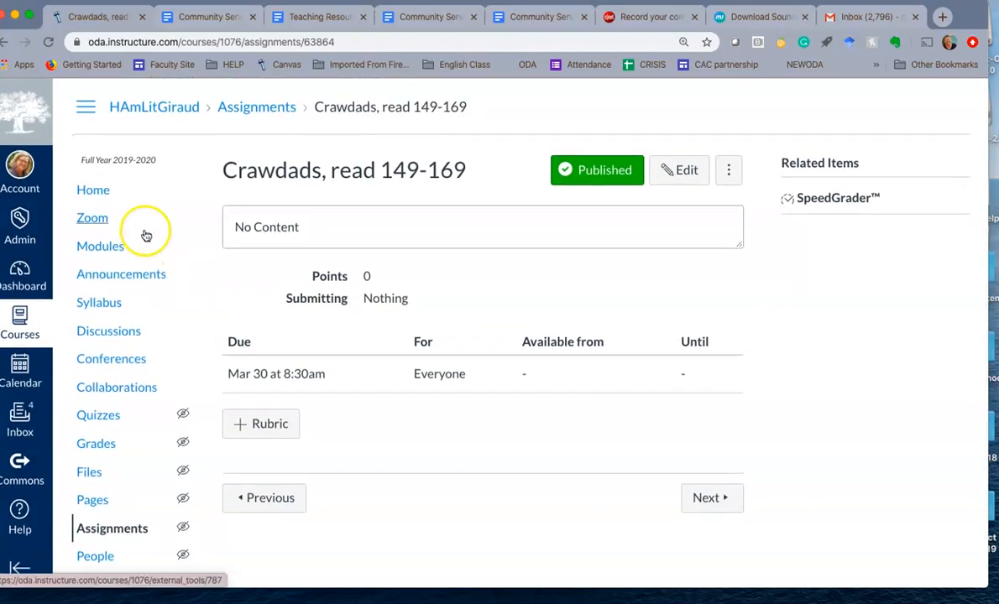
click(5, 43)
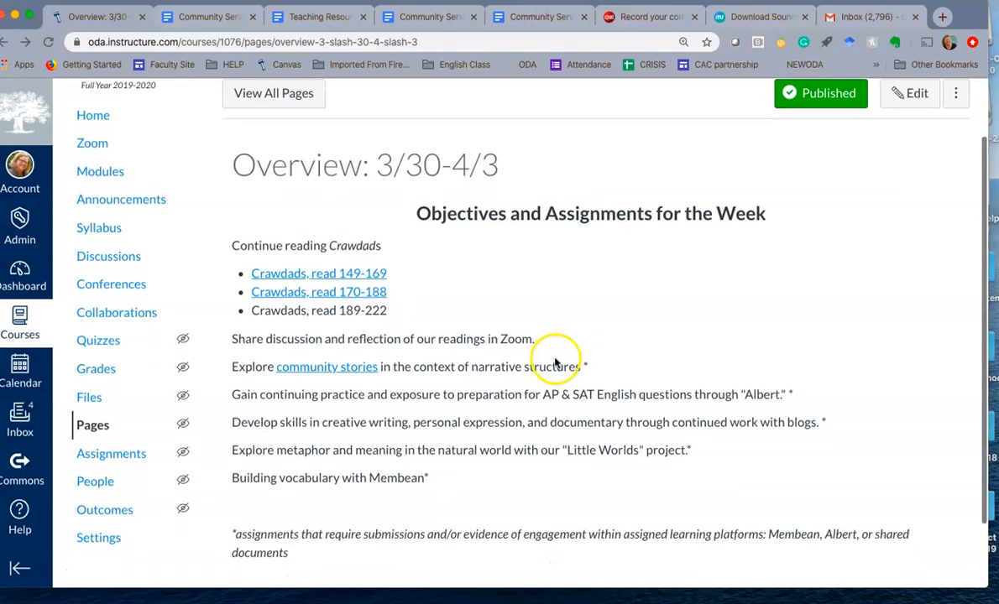
Follow the "community stories" link on the overview page and read through the Community Stories, Week 1 assignment
click(327, 370)
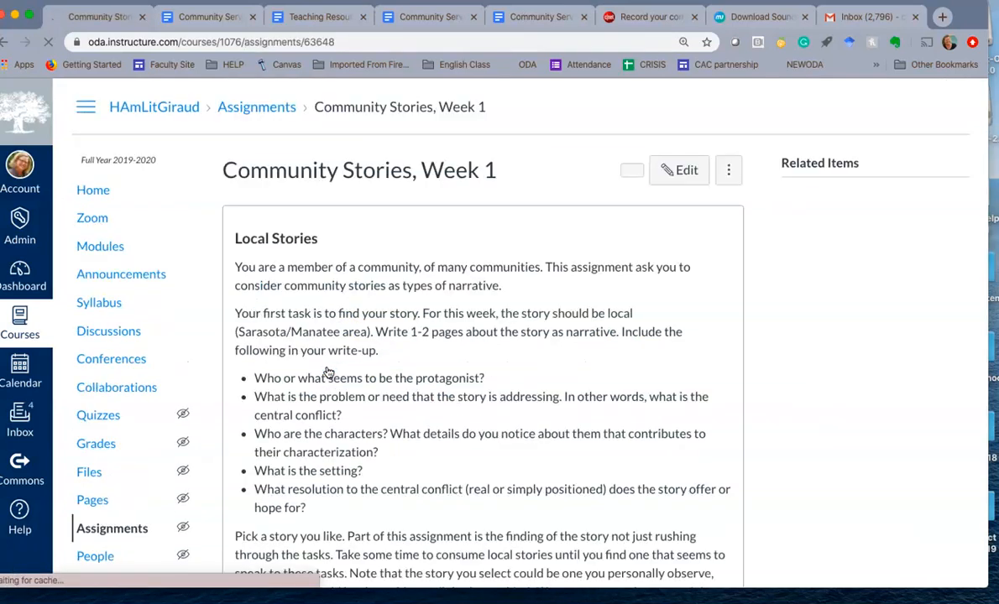
scroll(532, 410, down, 5)
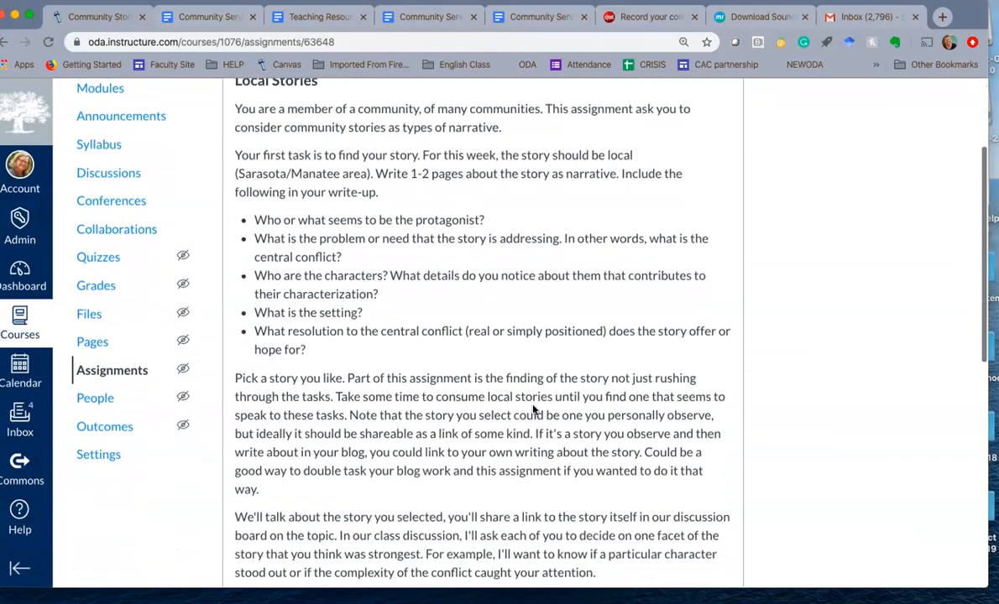
scroll(532, 410, down, 3)
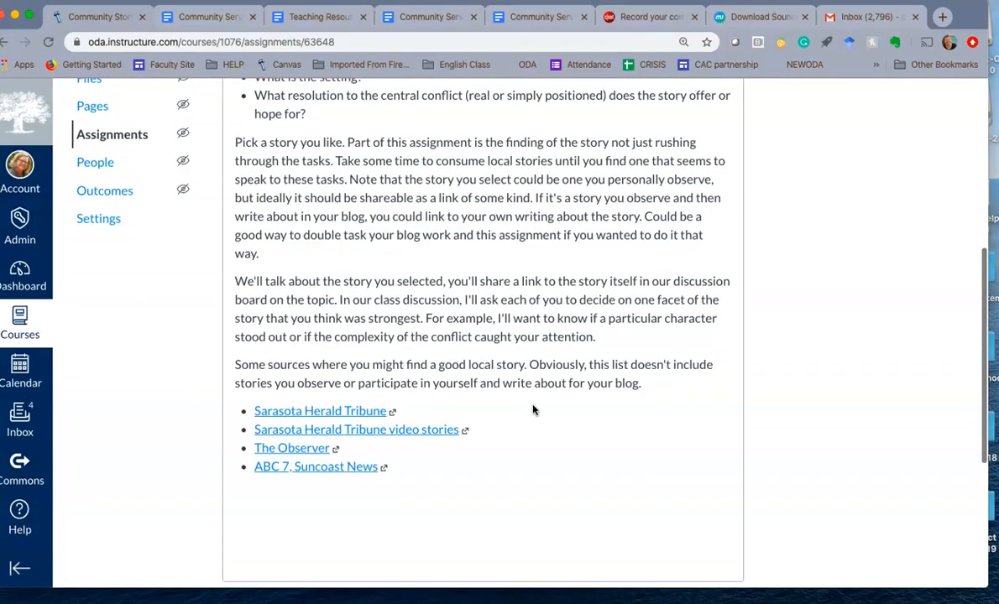
click(393, 433)
scroll(639, 213, up, 8)
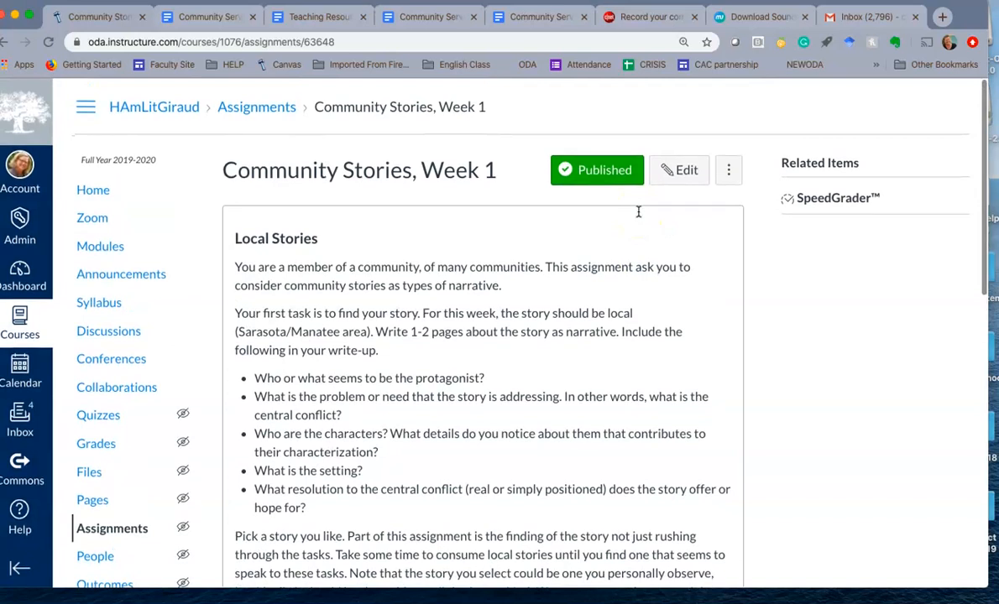
Open the course modules and examine how the Week of 3/30-4/3 and Weeks of March 16-27 modules are organized
click(119, 248)
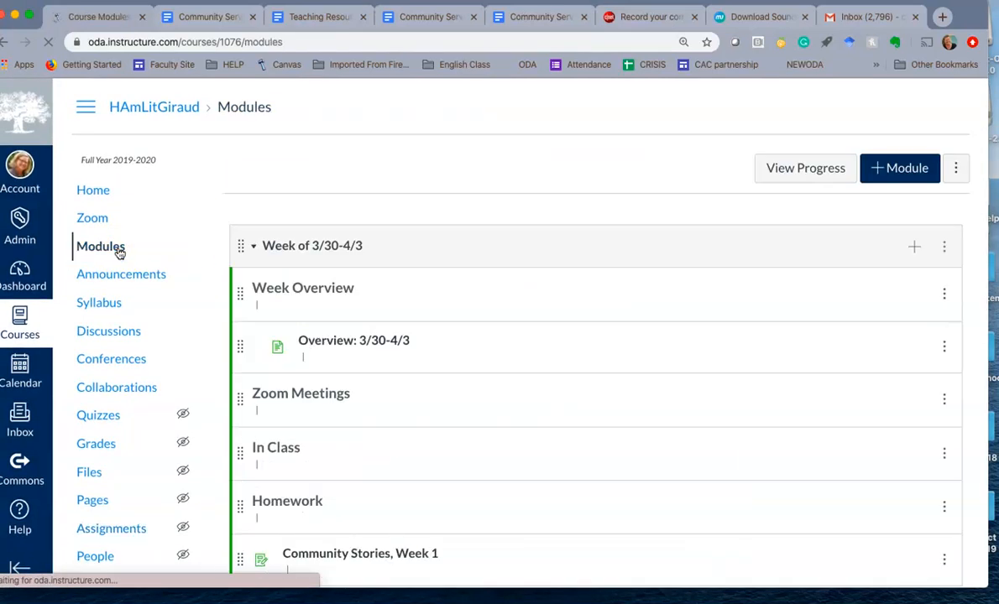
scroll(557, 430, down, 2)
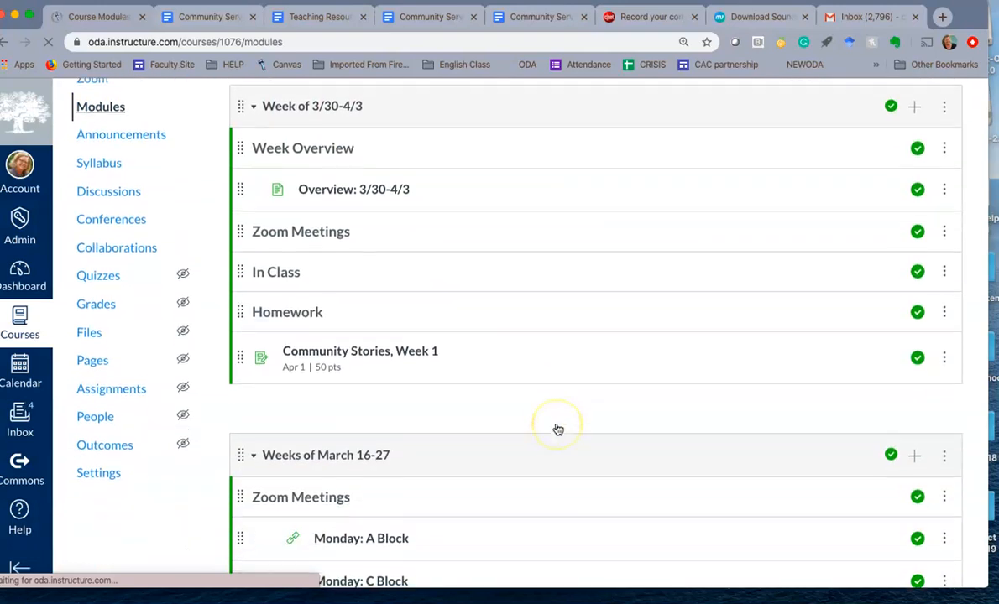
scroll(558, 430, up, 1)
scroll(557, 430, down, 5)
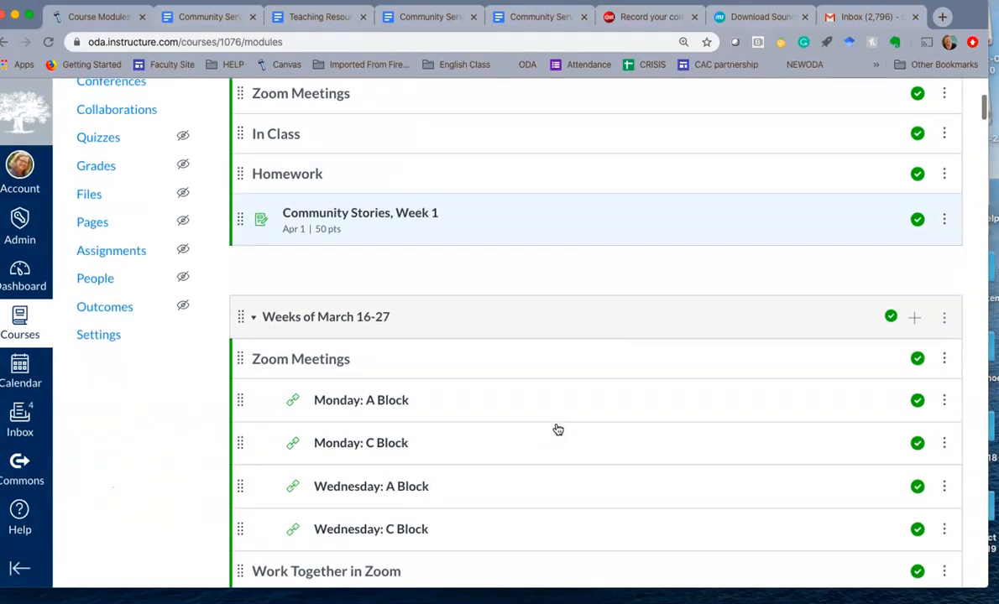
scroll(558, 430, up, 1)
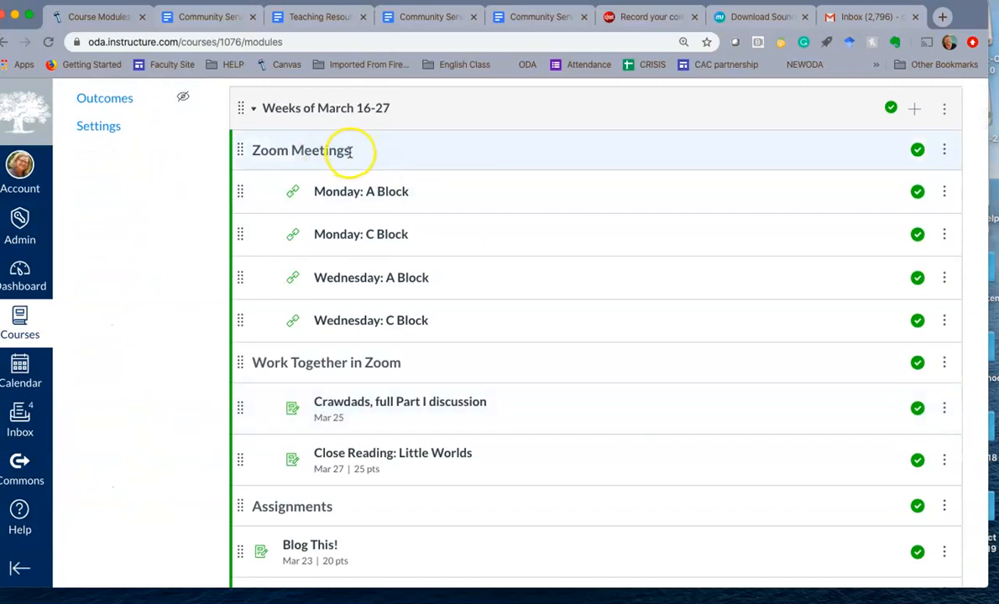
scroll(415, 357, down, 3)
scroll(415, 359, down, 4)
scroll(417, 360, down, 2)
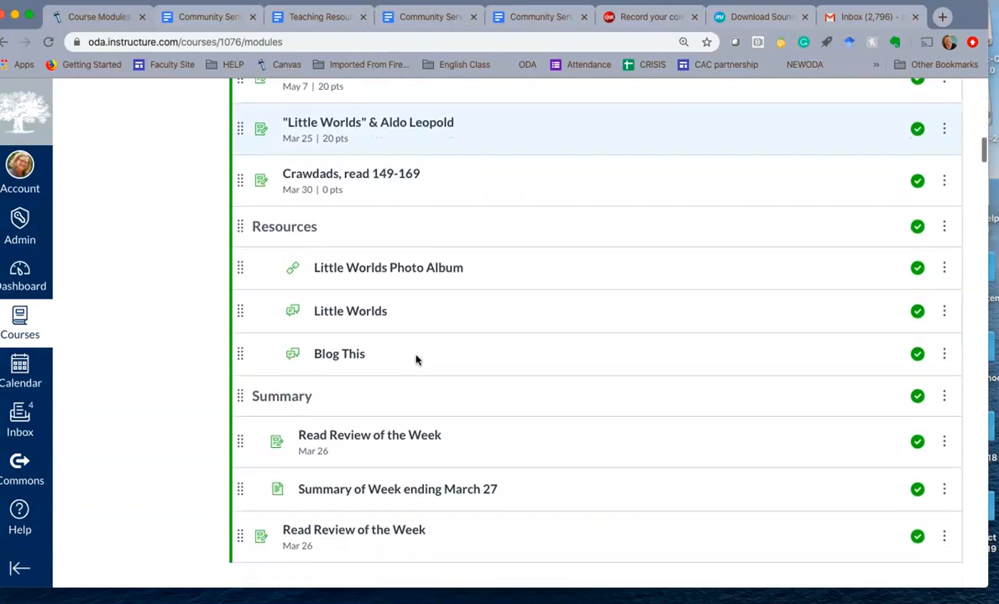
scroll(416, 361, up, 10)
scroll(416, 360, up, 3)
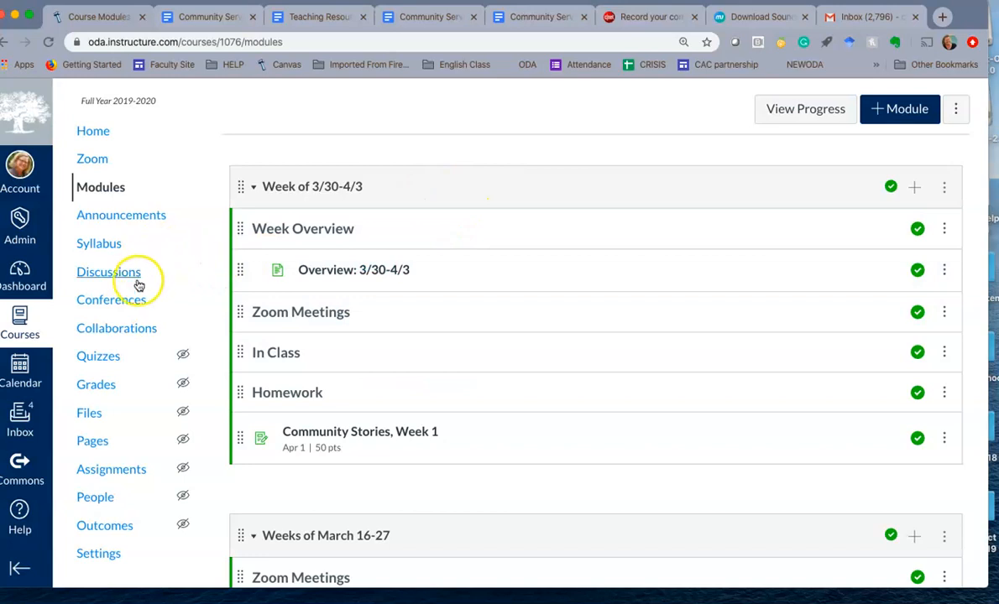
Start a new page from the course's full page list and title it "Weekly Overview: Spring Break"
click(97, 442)
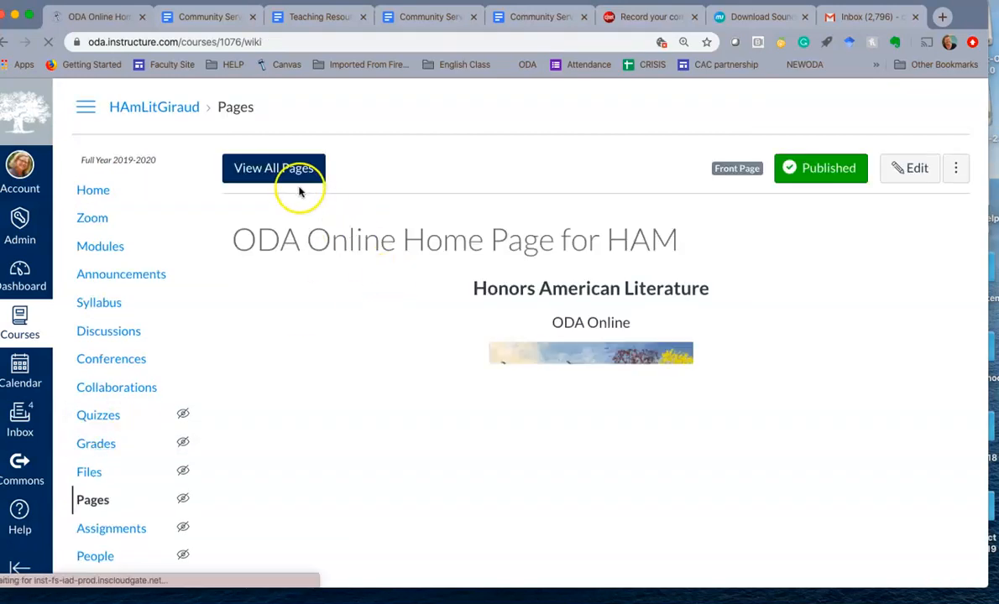
click(289, 170)
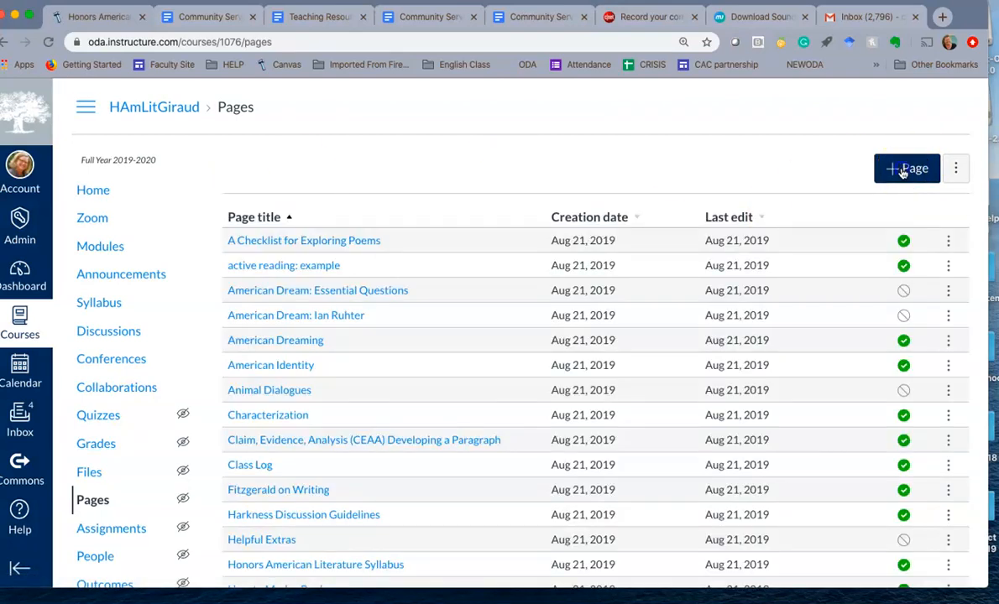
click(905, 170)
text(Weekly Overv)
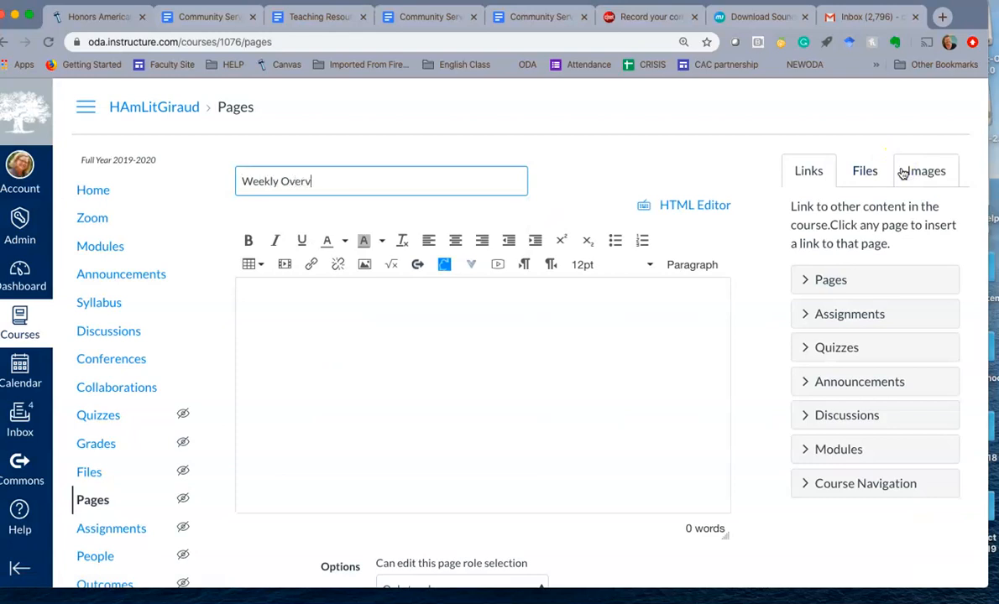
text(iew: Spring Break)
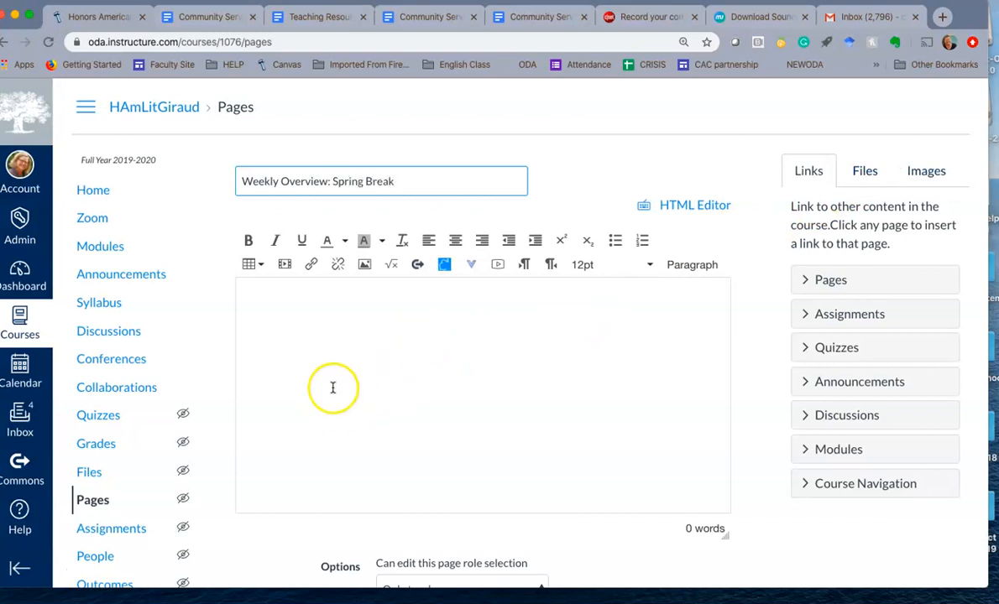
Enter "Stay Well." as the new page's body text, try selecting it, and discard the page without saving
click(339, 359)
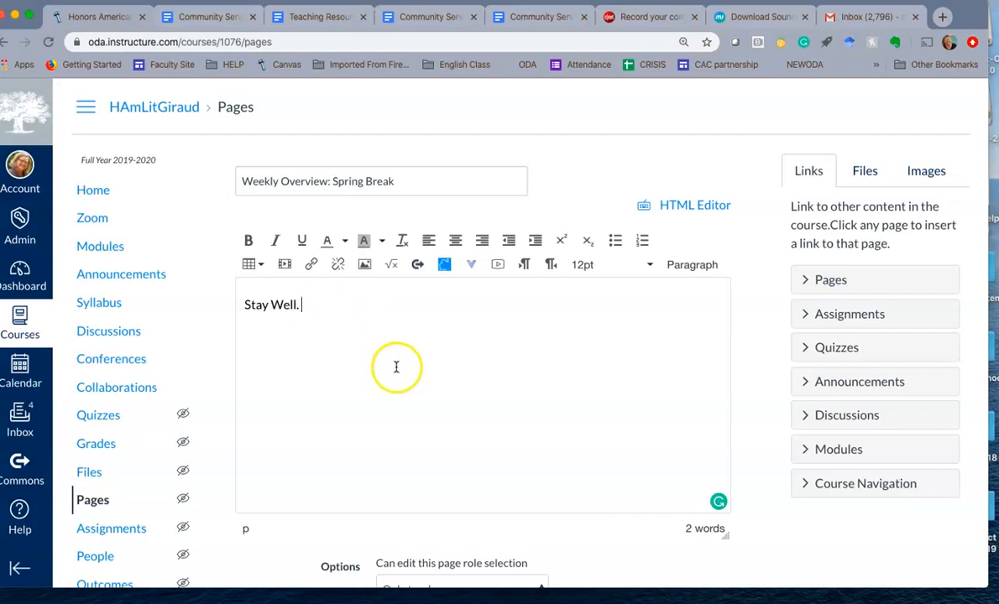
drag(308, 303, 238, 303)
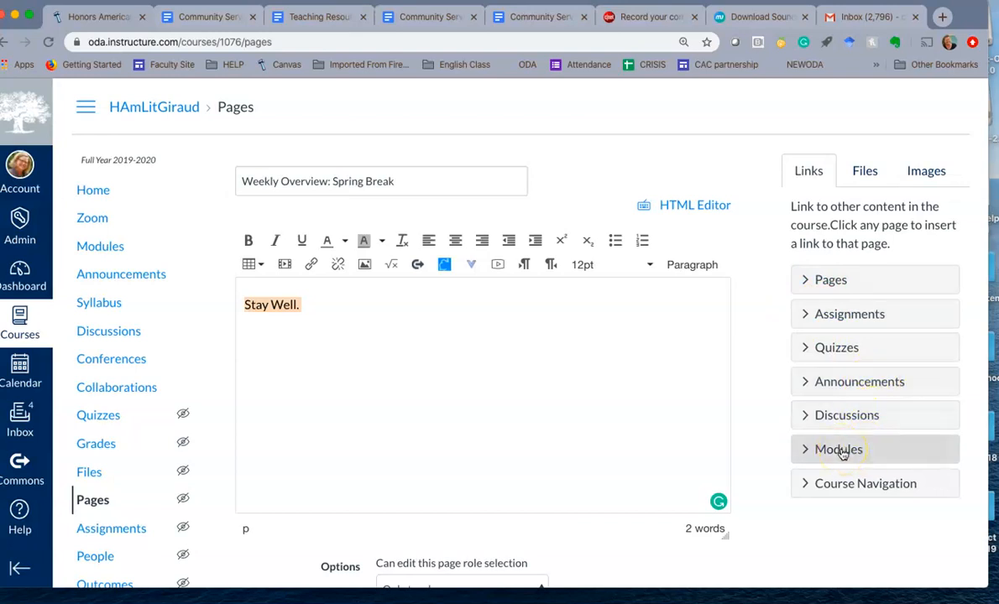
click(319, 306)
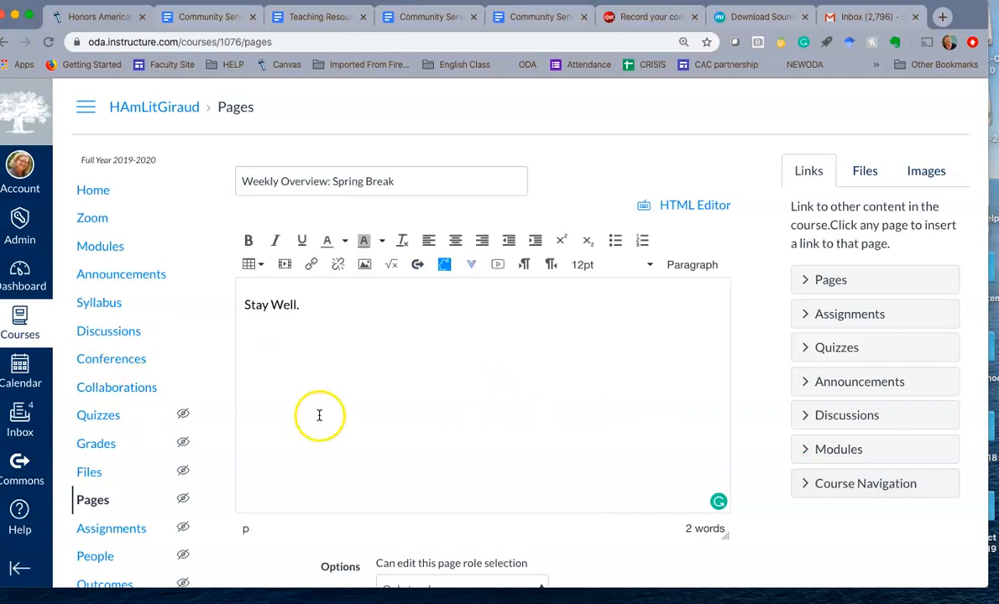
scroll(319, 418, down, 3)
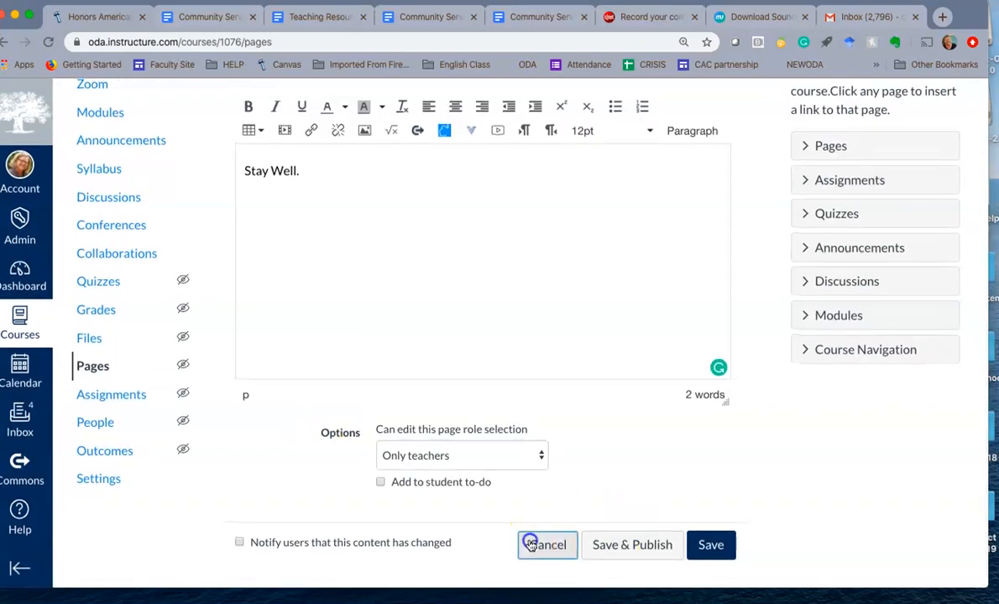
click(537, 545)
click(602, 136)
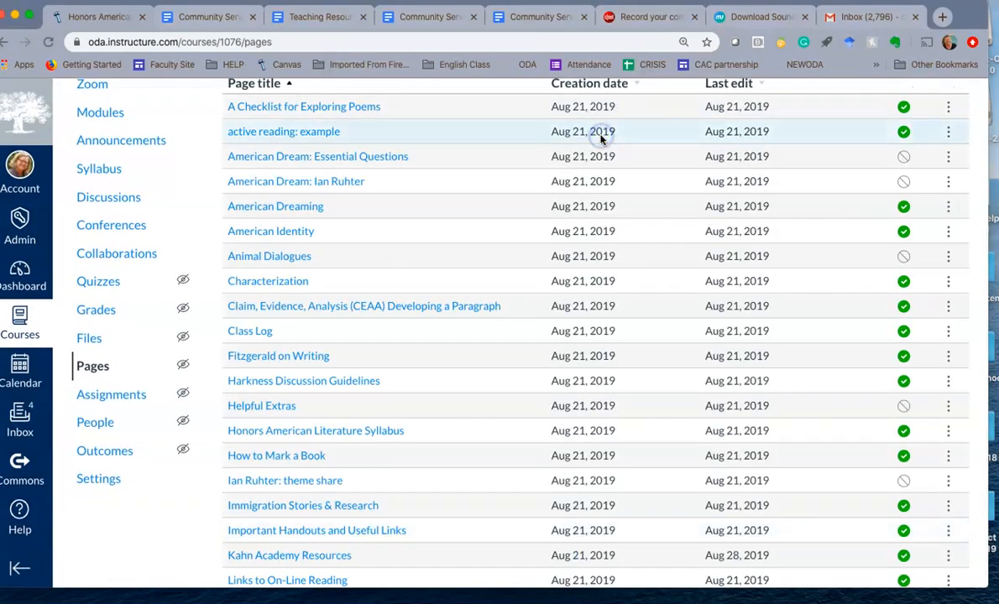
Return to the course home page and review its weekly overview links and the objectives for 4th quarter
scroll(242, 229, up, 3)
click(99, 190)
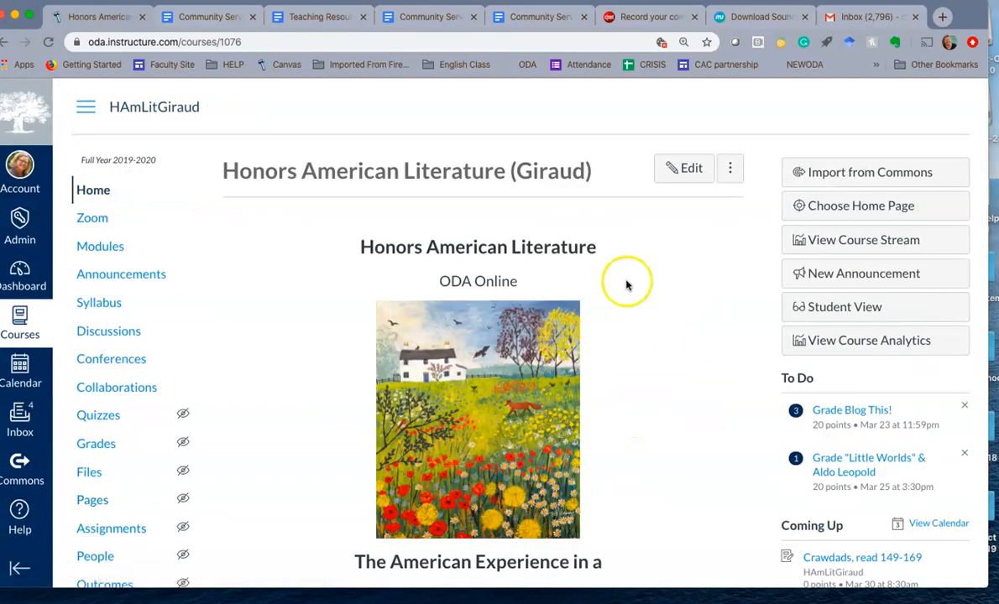
scroll(713, 348, down, 3)
scroll(712, 348, down, 4)
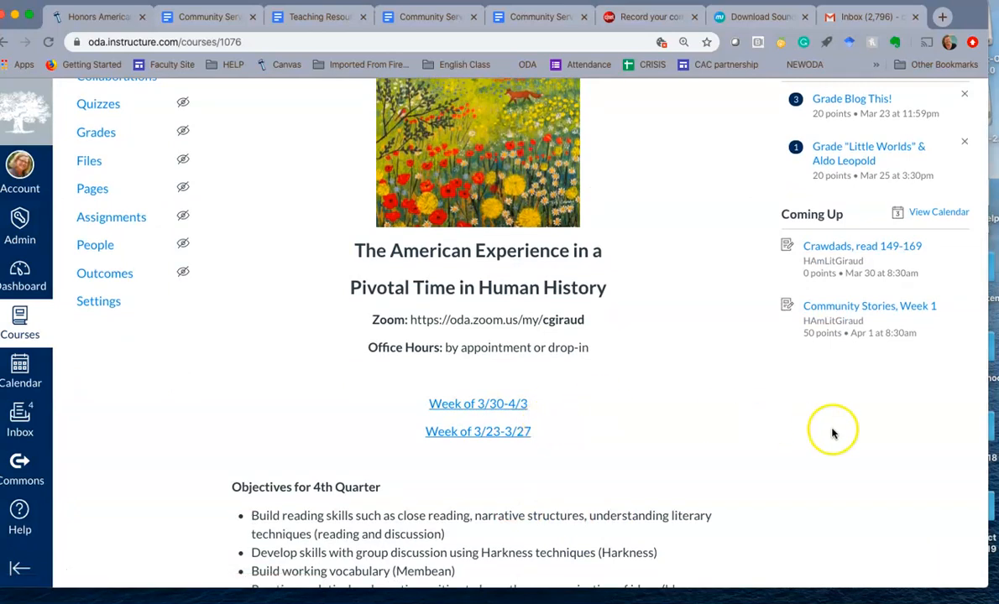
scroll(673, 376, down, 5)
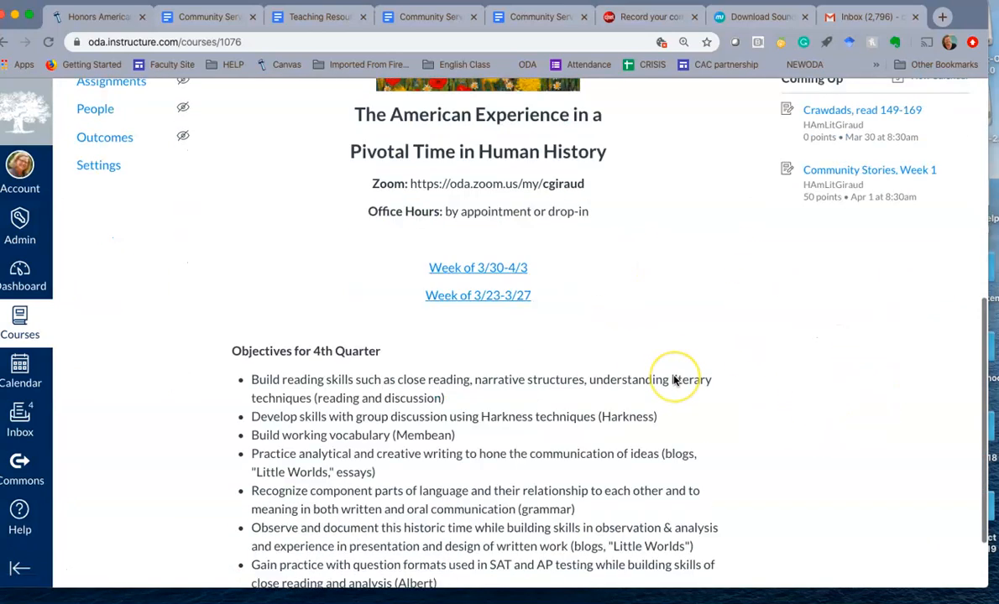